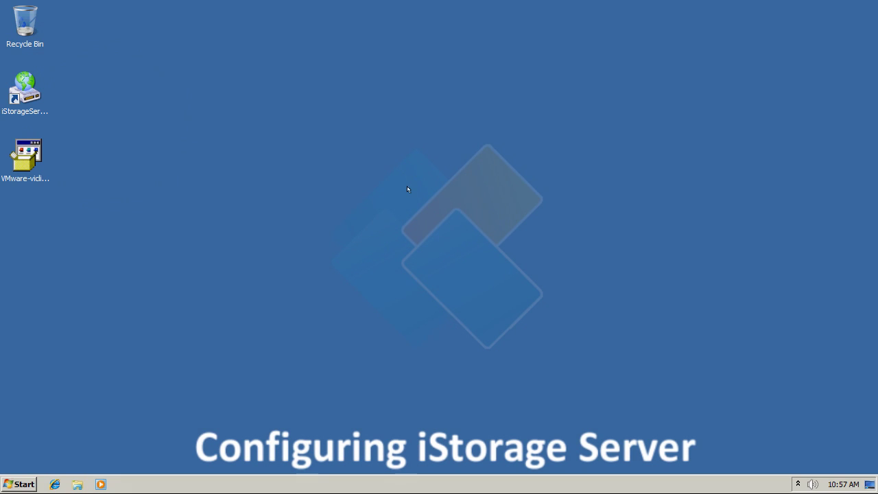
Launch the iStorage Server console and start a new Hard Disk target using a Standard Image File.
left_click(33, 87)
key("Return")
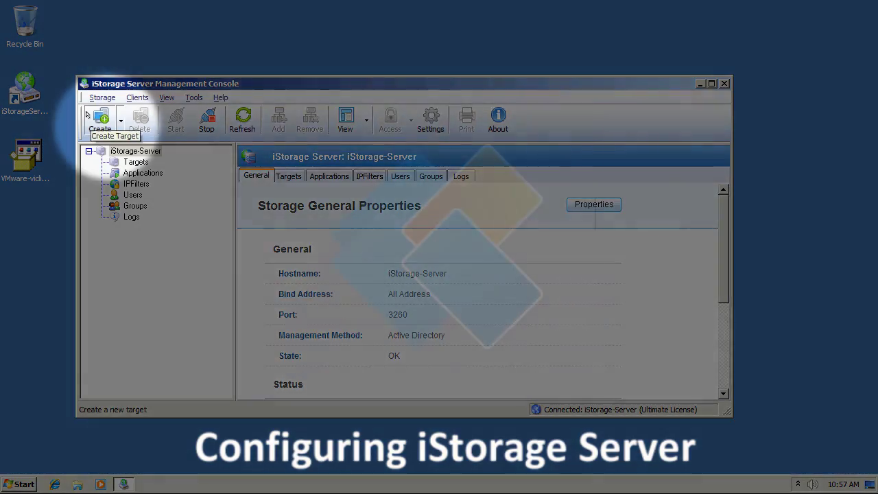
left_click(87, 115)
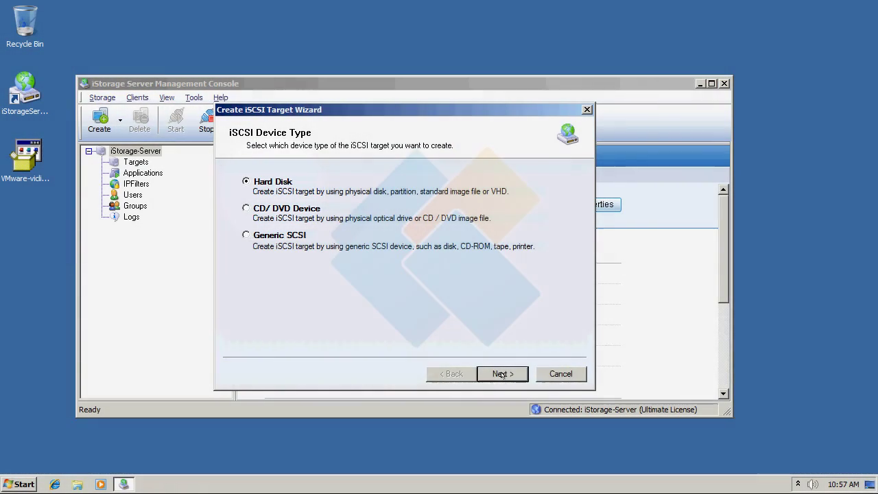
left_click(502, 374)
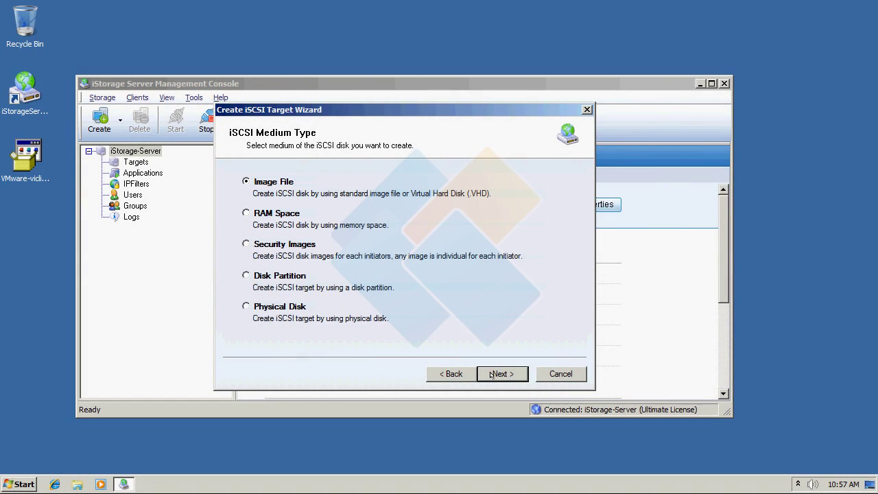
left_click(501, 374)
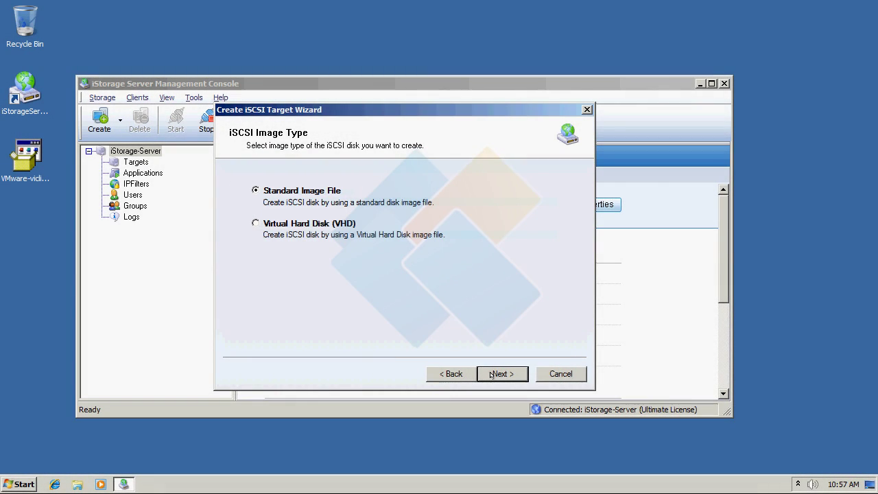
left_click(491, 375)
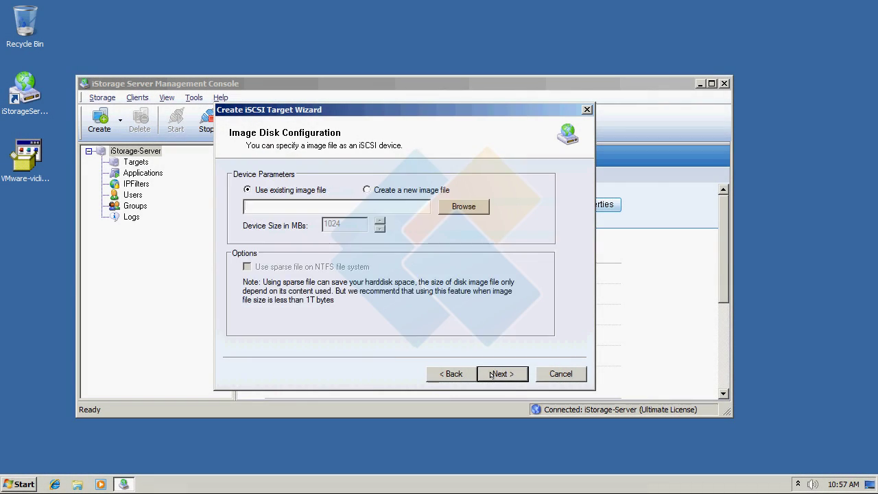
Create a new 5120 MB image file WinXP.img for the target and require CHAP authorization.
left_click(405, 190)
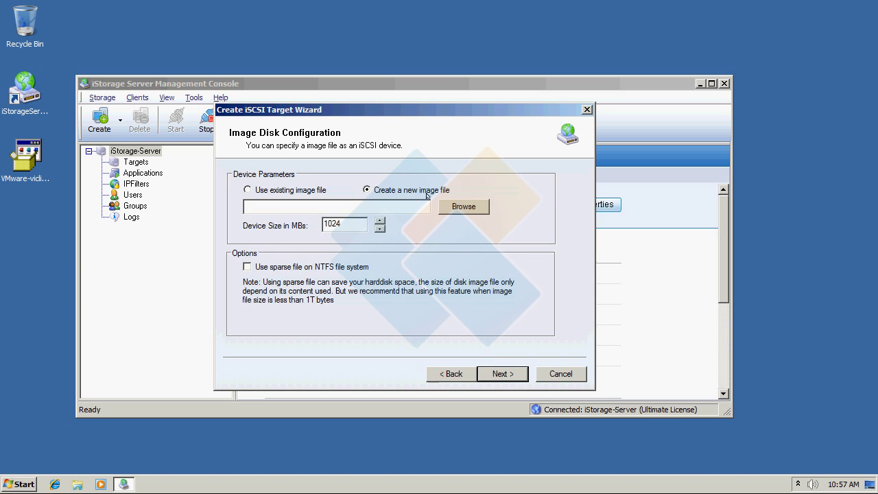
left_click(451, 203)
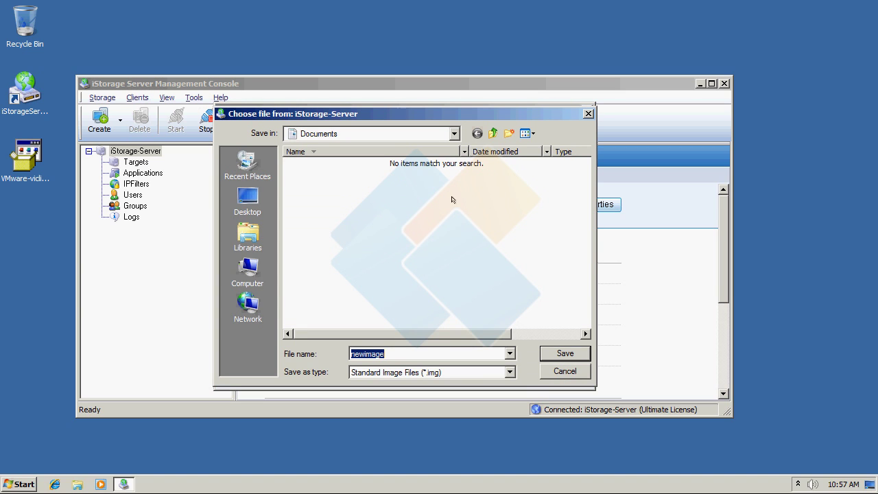
type("WinXP")
left_click(563, 353)
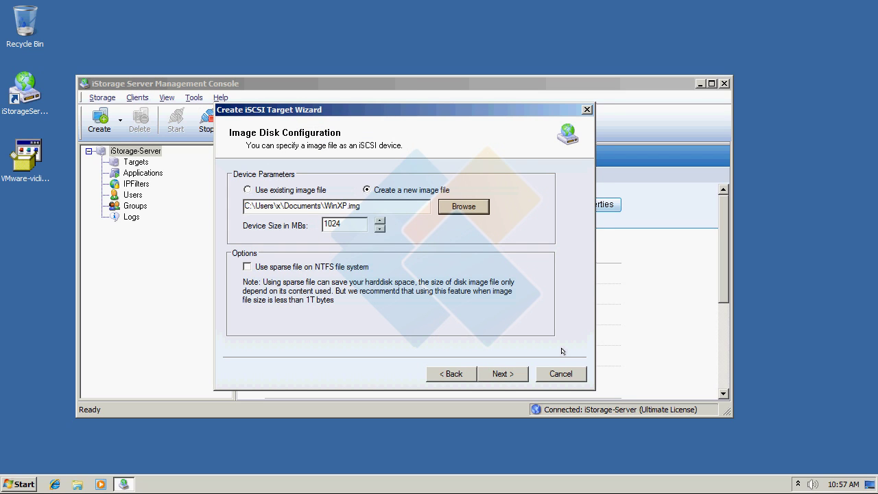
double_click(349, 224)
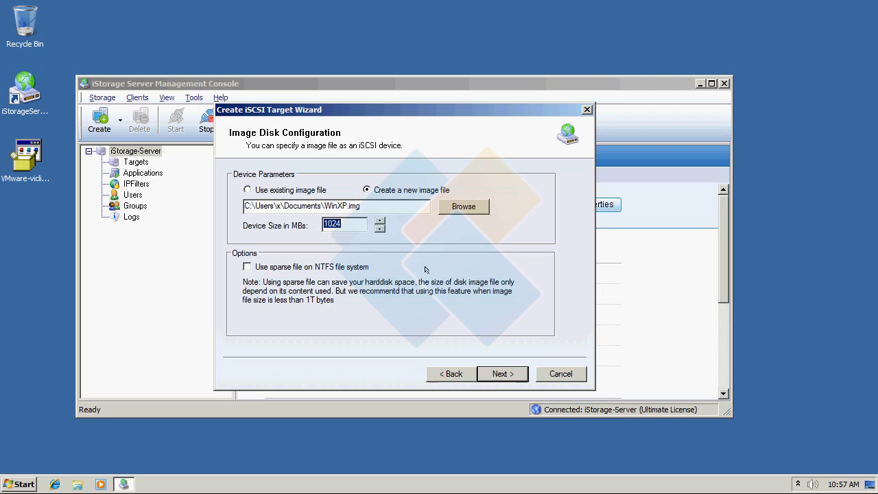
type("51")
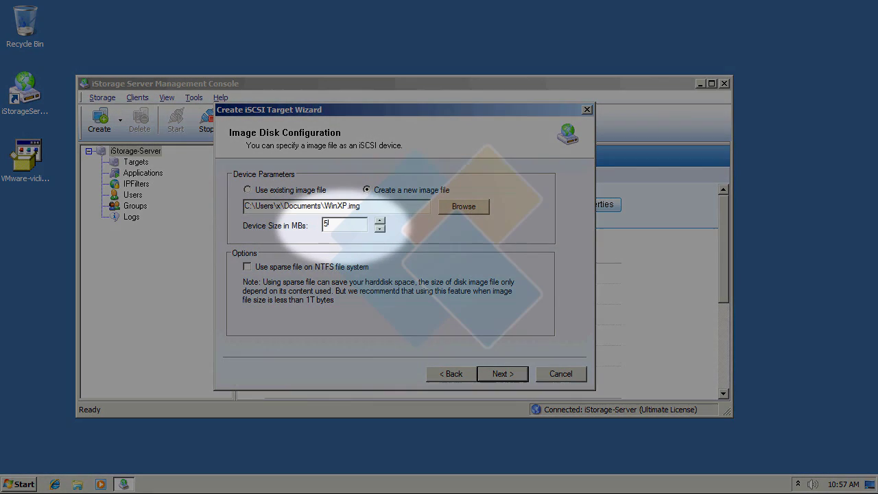
type("20")
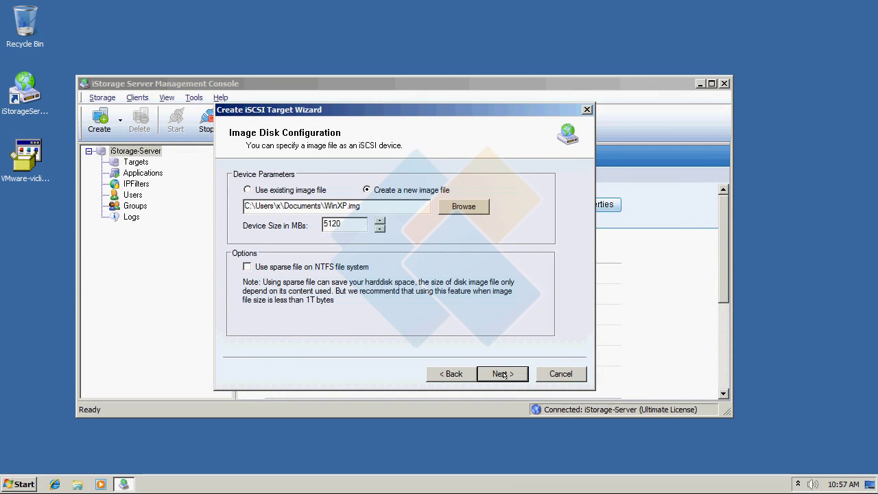
left_click(503, 374)
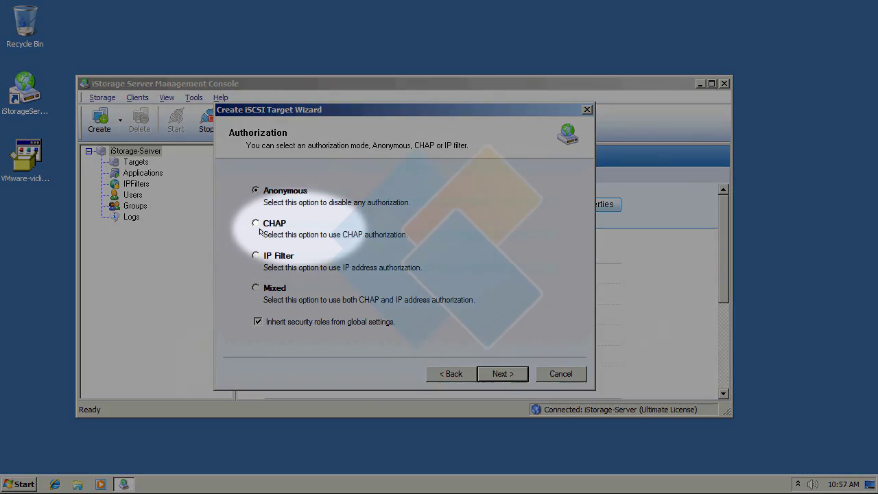
left_click(264, 229)
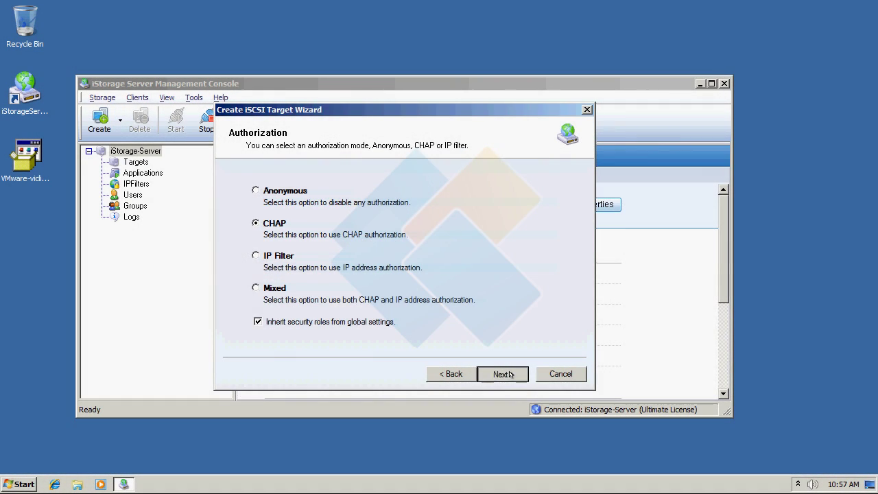
Name the target iStorage-Server.WinXP by replacing ImageDisk0 with WinXP, and finish the wizard.
left_click(511, 374)
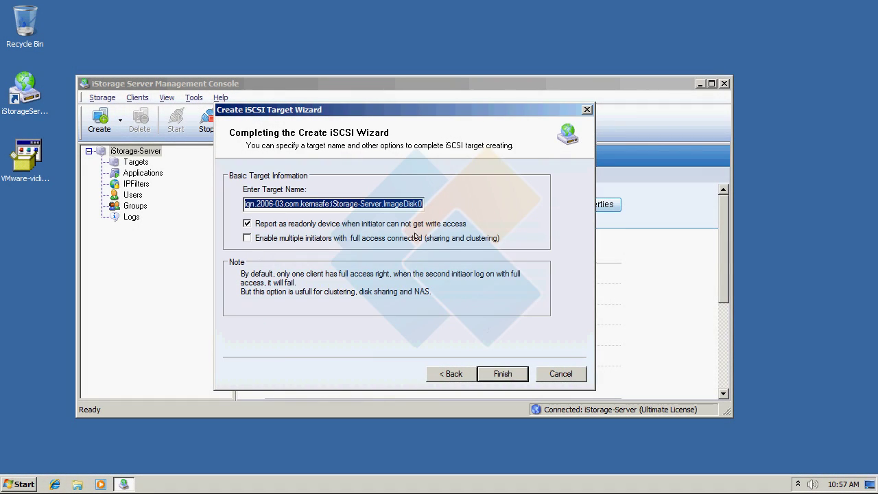
left_click_drag(383, 204, 464, 205)
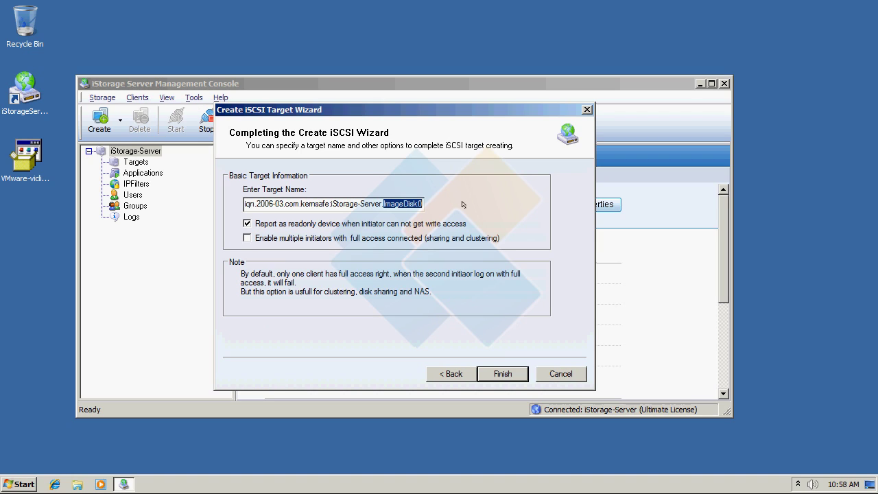
type("WinXP")
left_click(503, 374)
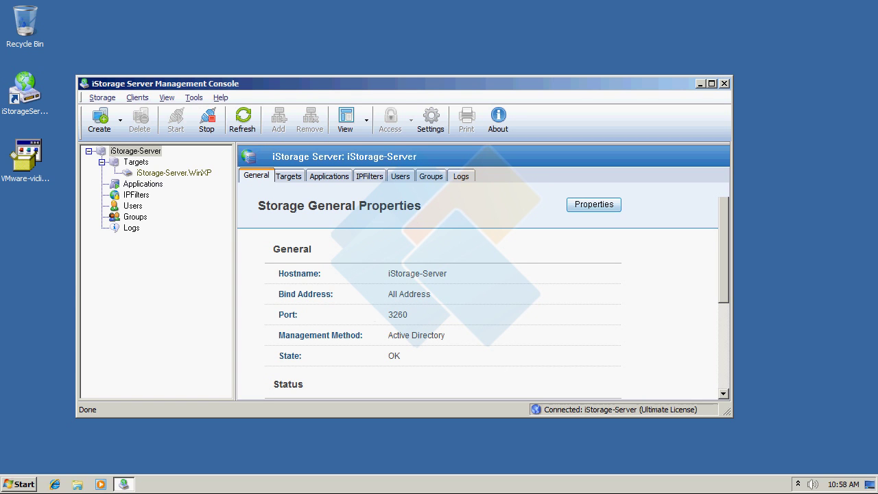
left_click(135, 216)
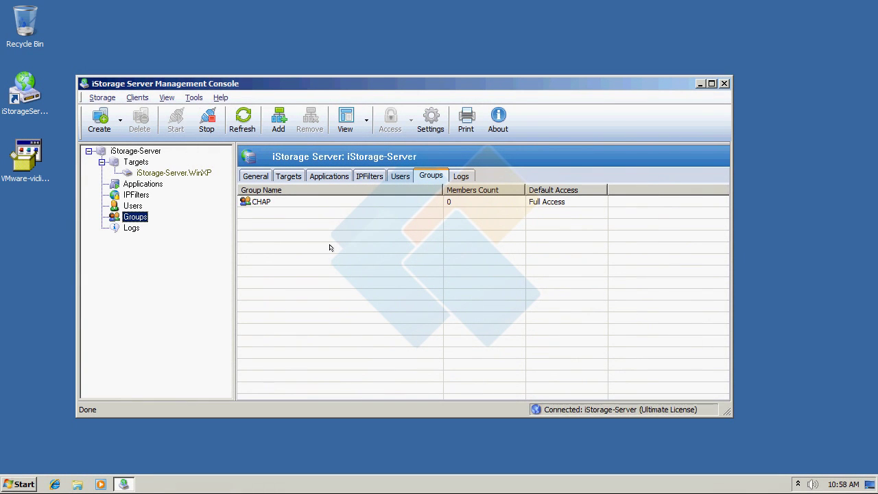
Add a new group named ESXGroup to the server's groups list.
right_click(334, 251)
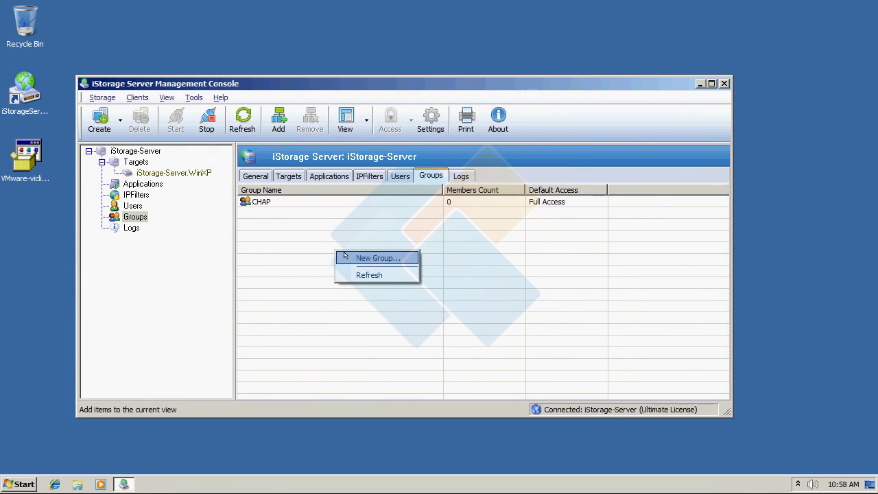
left_click(346, 256)
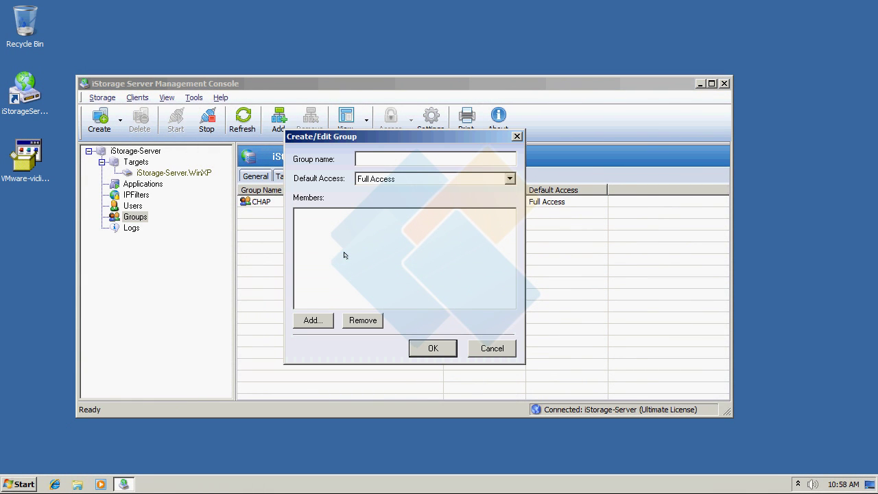
type("ESXGroup")
left_click(415, 348)
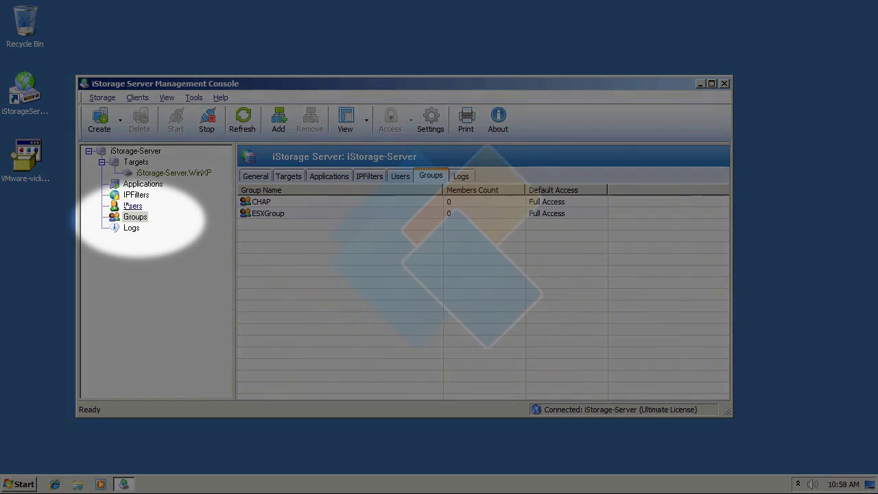
left_click(126, 205)
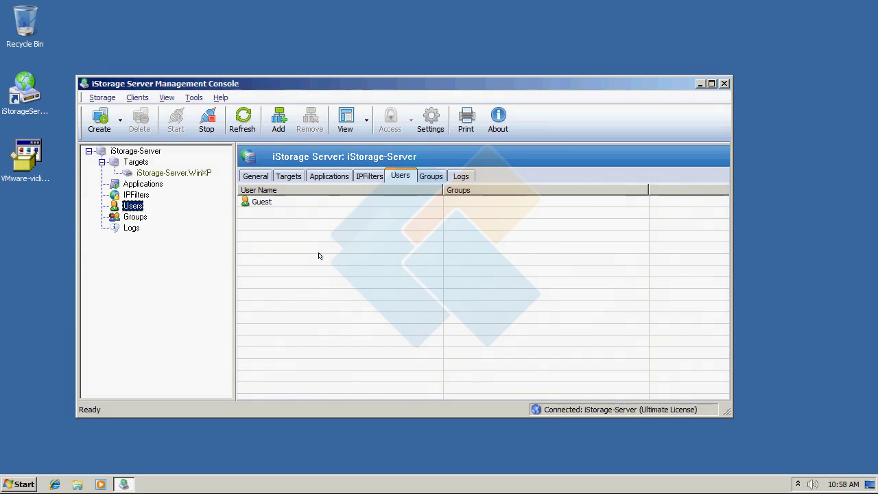
Create user ESXUser and enter and confirm its password.
right_click(319, 256)
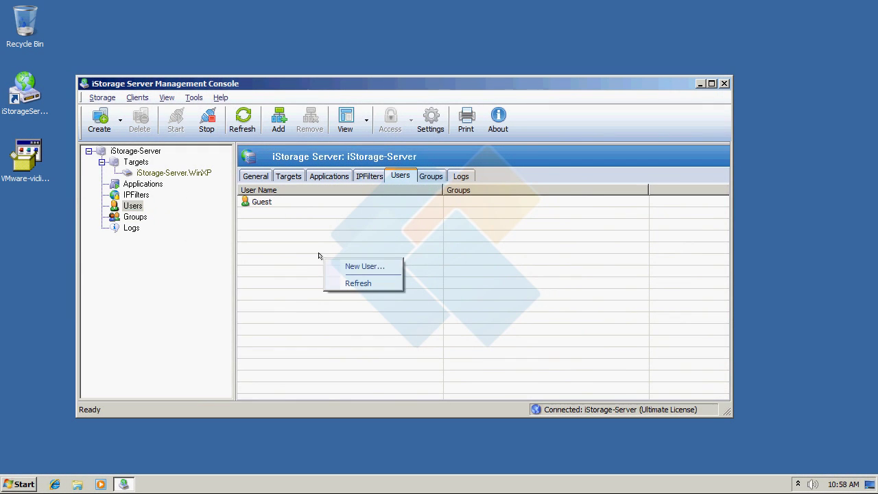
left_click(396, 265)
type("ES")
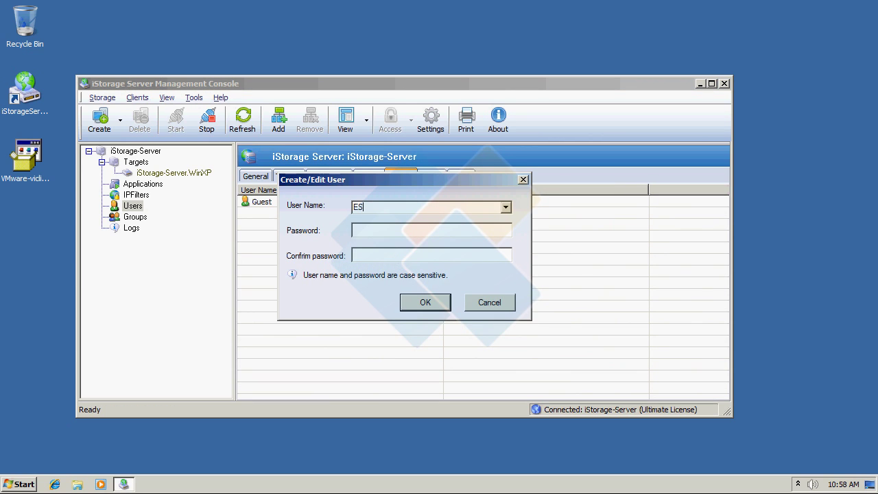
type("XUser")
key("Tab")
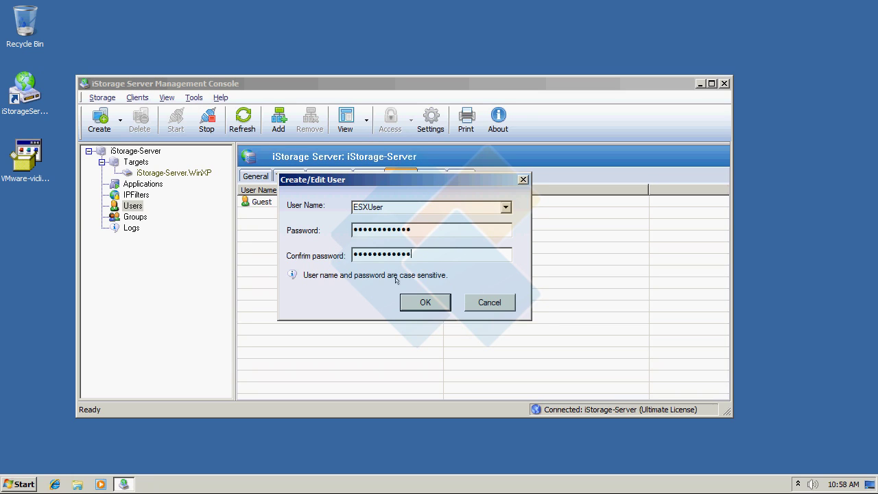
left_click(422, 303)
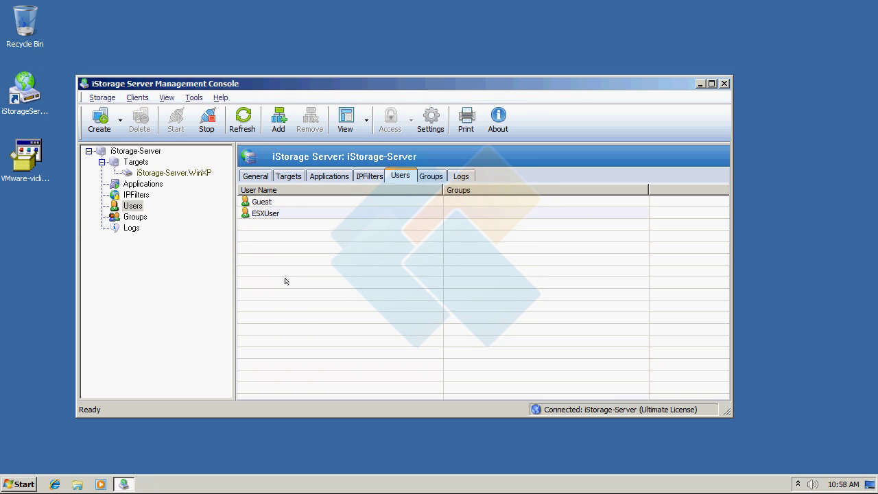
Add ESXGroup with Full Access to the iStorage-Server.WinXP target's CHAP list, then minimize the console.
left_click(181, 173)
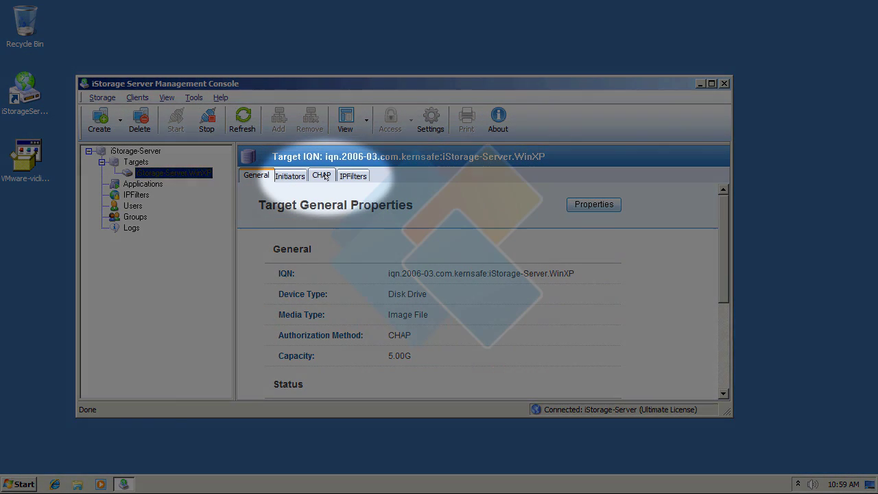
left_click(325, 176)
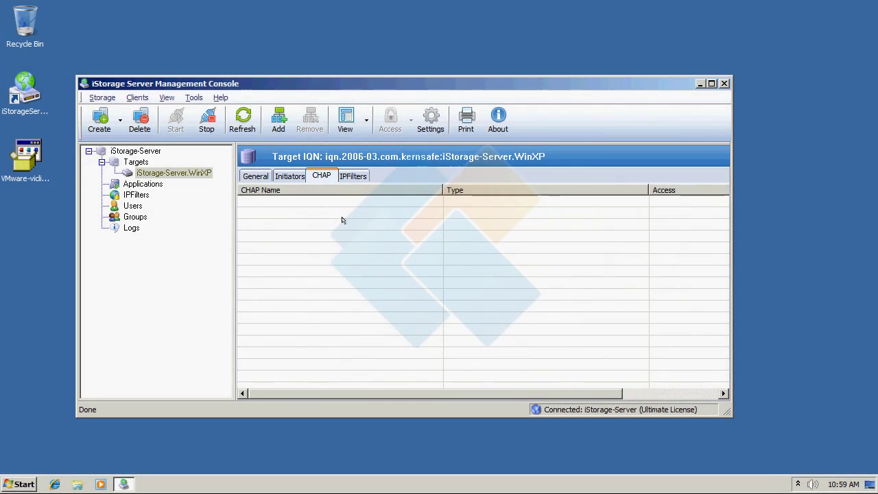
right_click(342, 220)
left_click(414, 230)
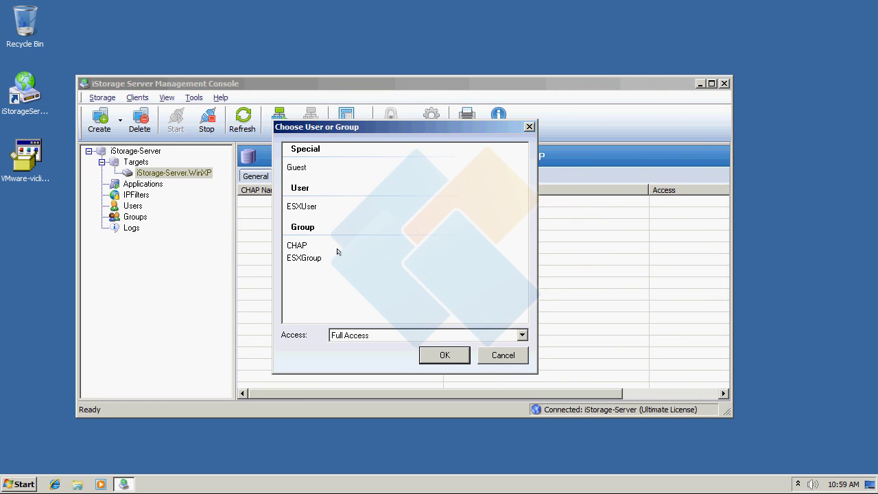
left_click(328, 258)
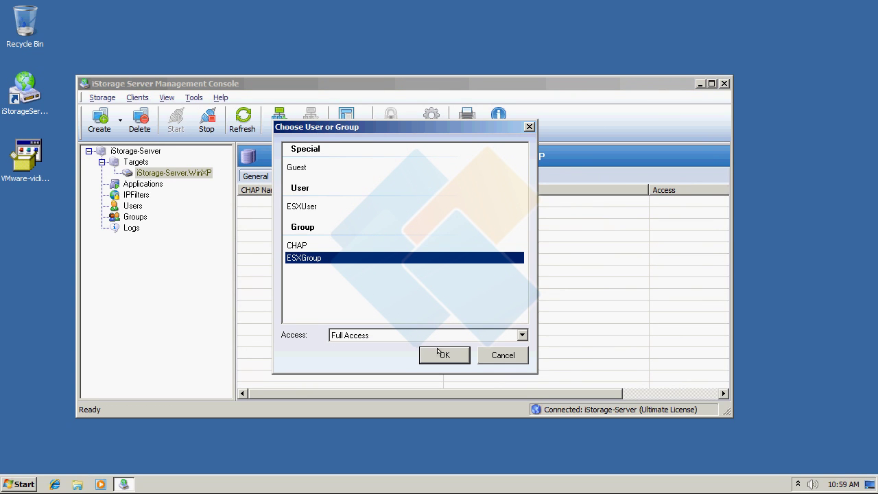
left_click(443, 354)
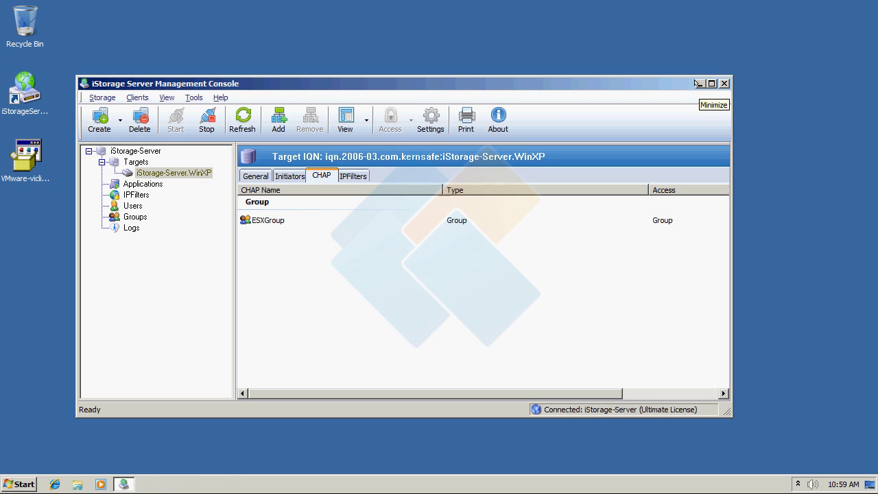
left_click(697, 83)
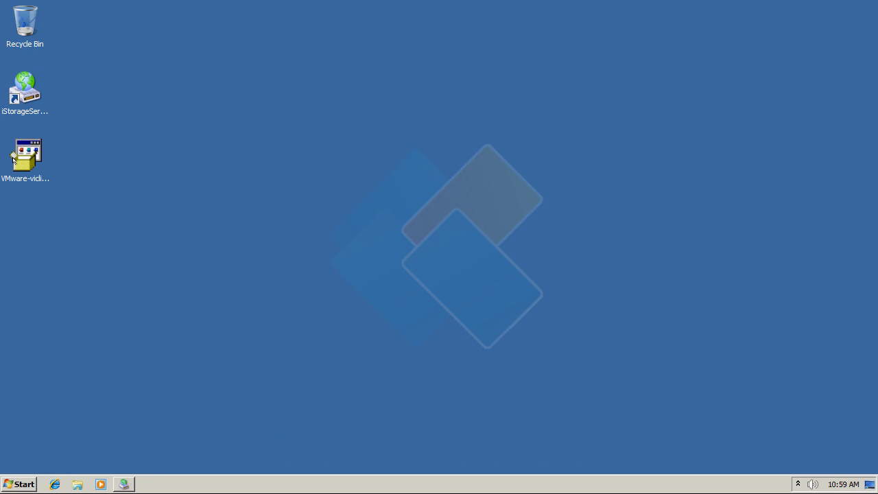
Install vSphere Client 4.1 from the VMware installer, then launch it from the desktop shortcut.
double_click(14, 160)
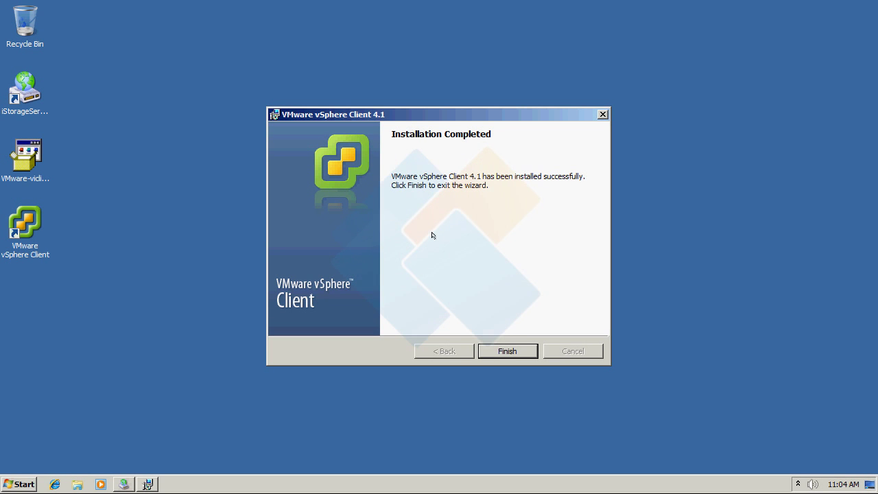
left_click(508, 351)
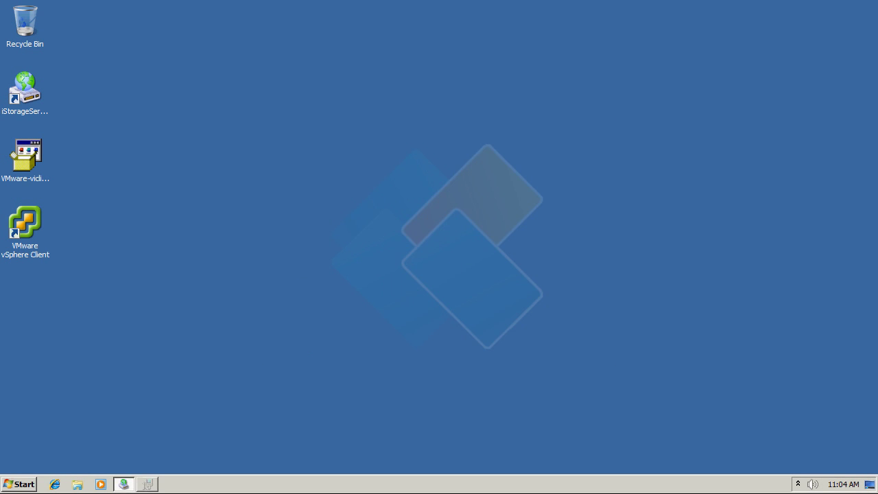
left_click(29, 216)
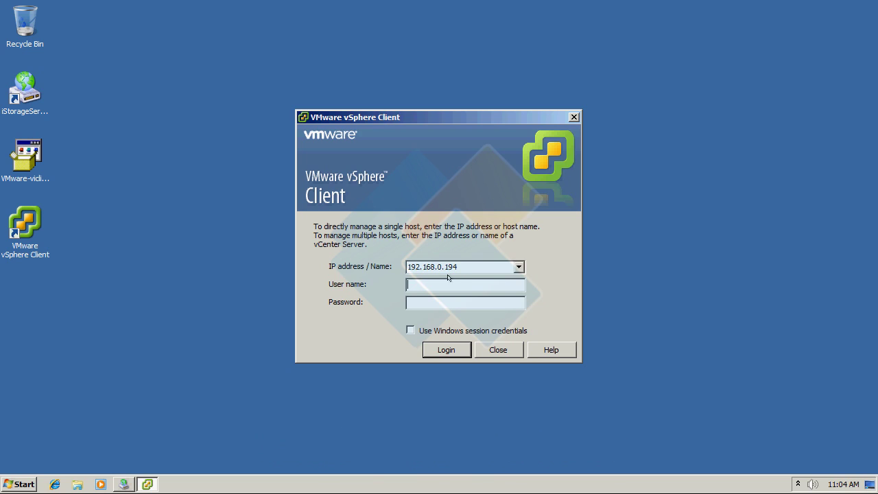
Log in to host 192.168.0.194 as root.
type("root")
left_click(452, 353)
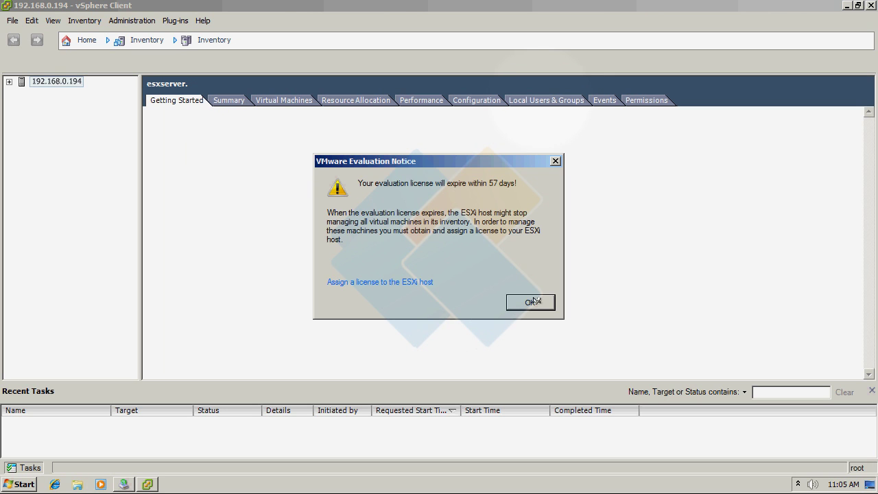
Dismiss the evaluation license notice and view the host's Configuration > Networking page.
left_click(535, 301)
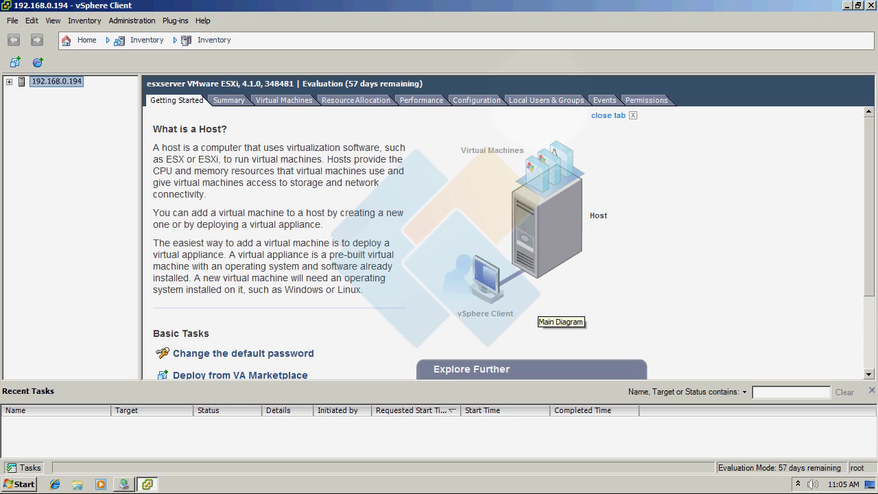
left_click(477, 100)
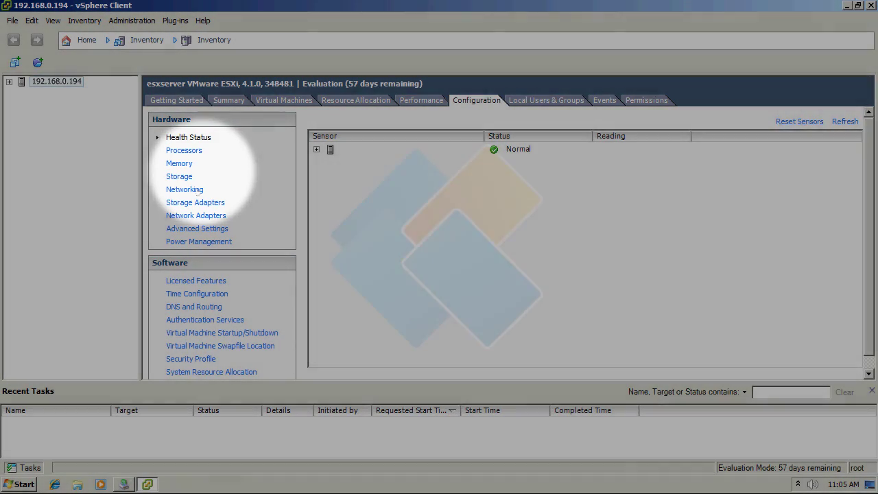
left_click(185, 189)
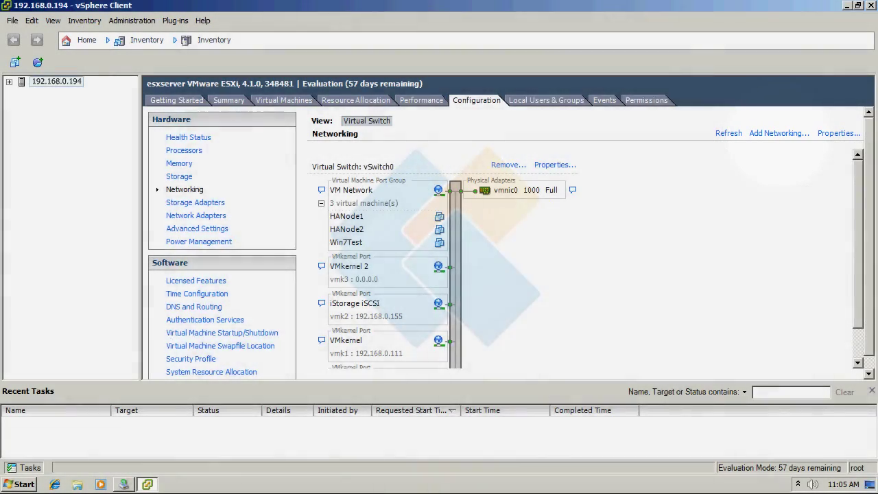
Add a VMkernel connection on existing vSwitch0 with network label iSCSI.
left_click(771, 132)
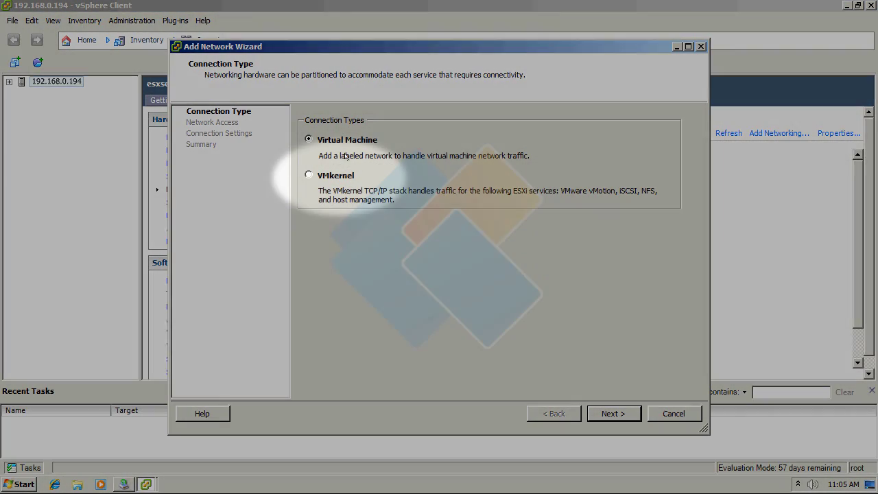
left_click(326, 174)
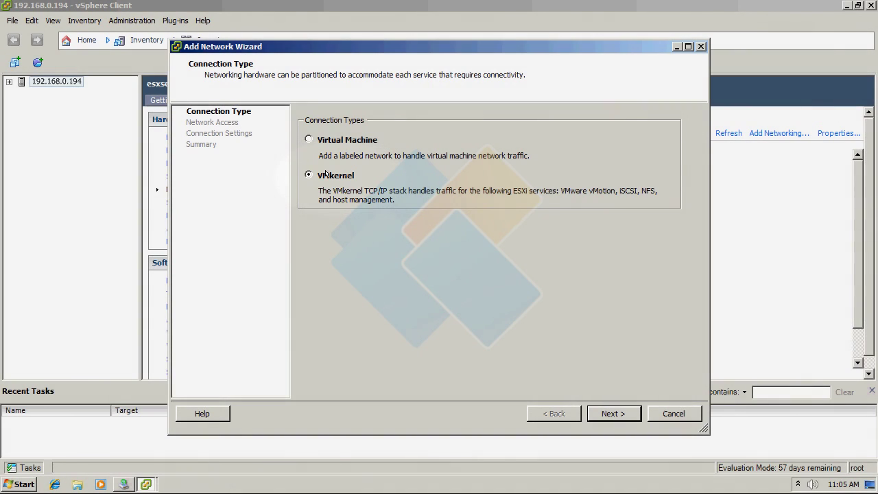
left_click(618, 407)
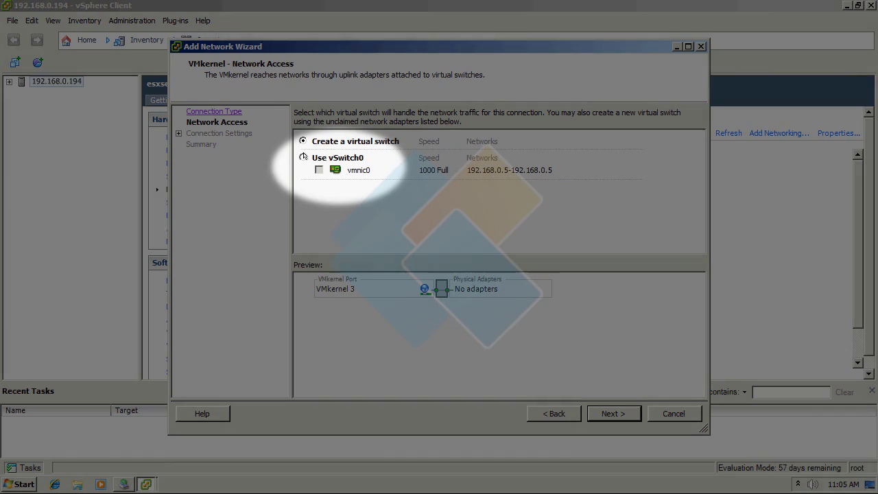
left_click(303, 157)
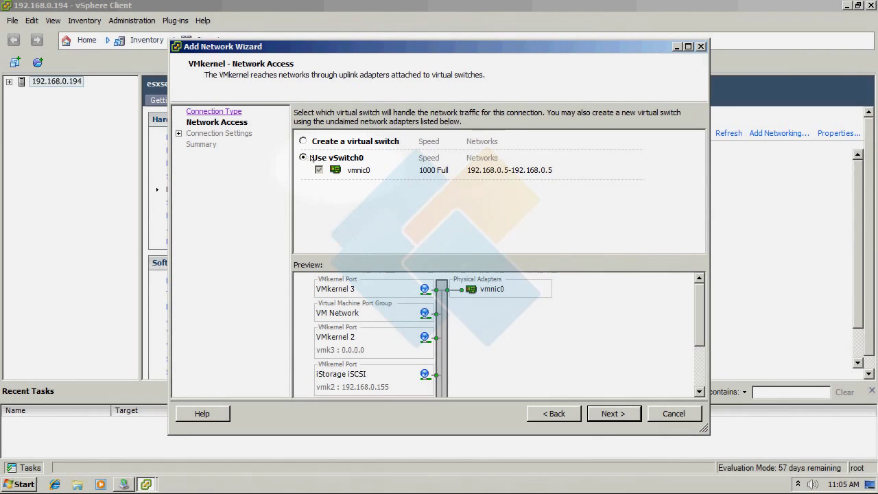
left_click(608, 412)
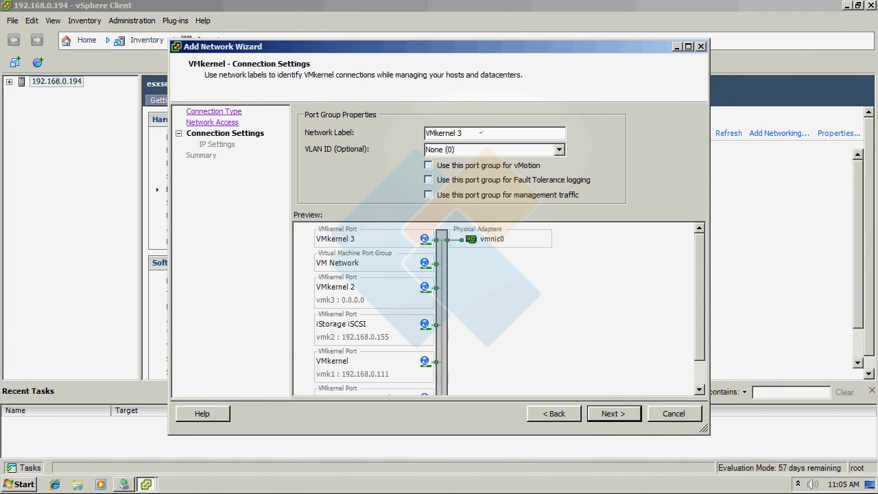
key("shift+Home")
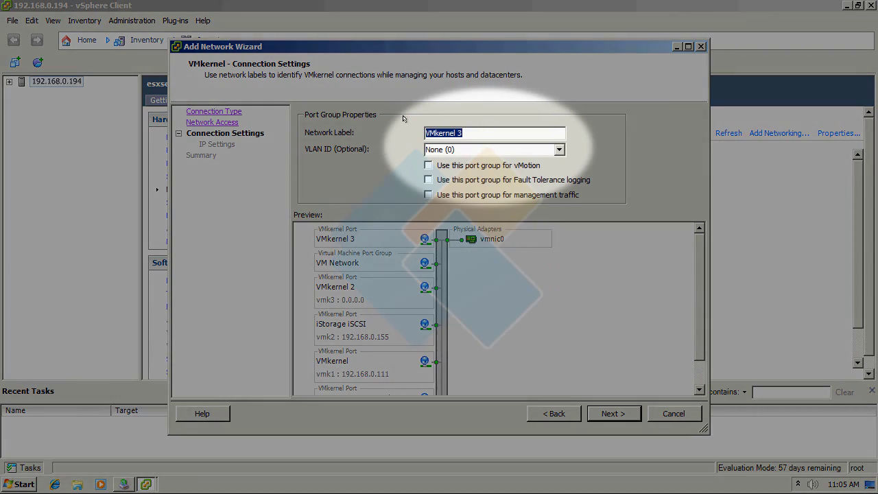
type("iSCSI")
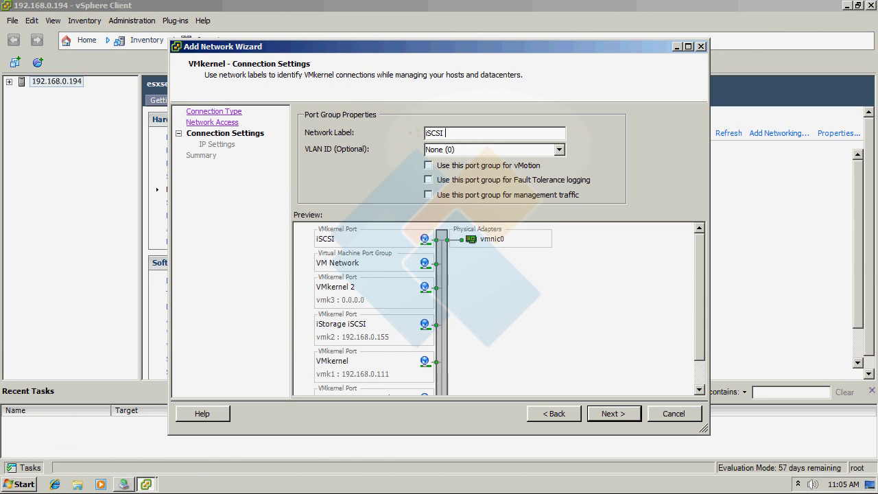
left_click(604, 409)
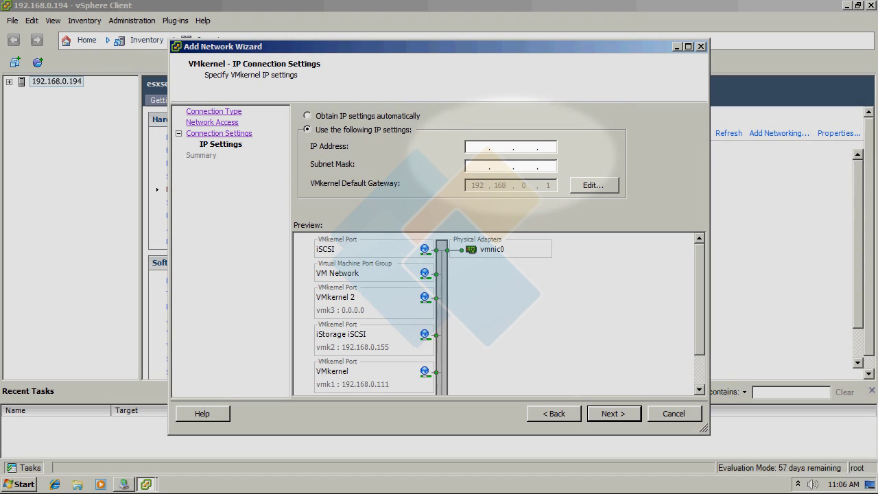
Create the iSCSI VMkernel port vmk4 on vSwitch0 with IP 192.168.0.160 and mask 255.255.255.0.
type("192.")
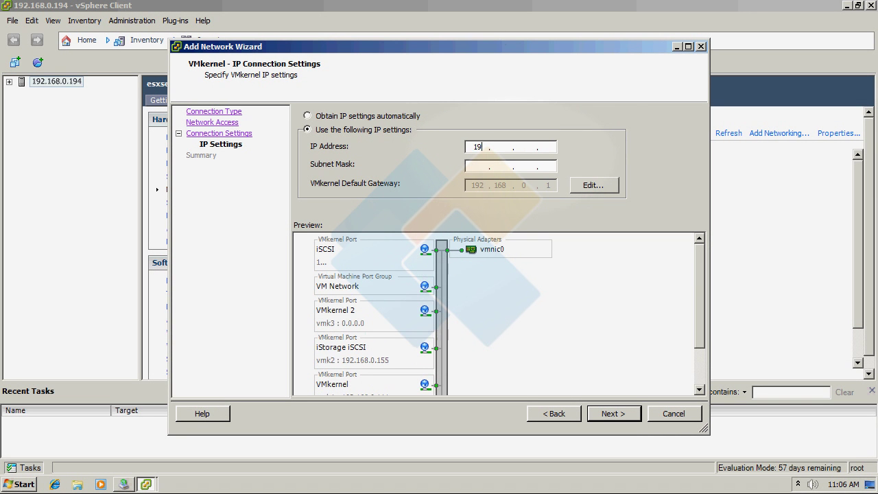
type("169")
key("period")
key("BackSpace")
type("8")
type("0")
type("160")
type("255")
type("255255")
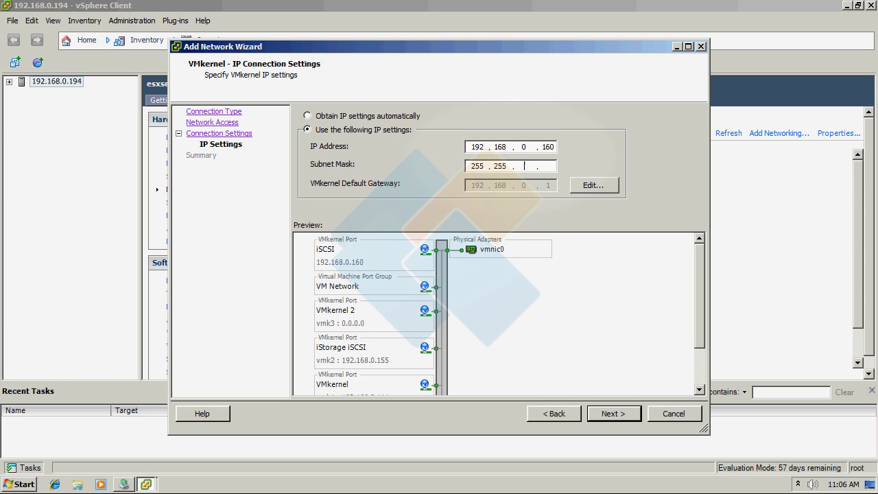
type("0")
left_click(618, 408)
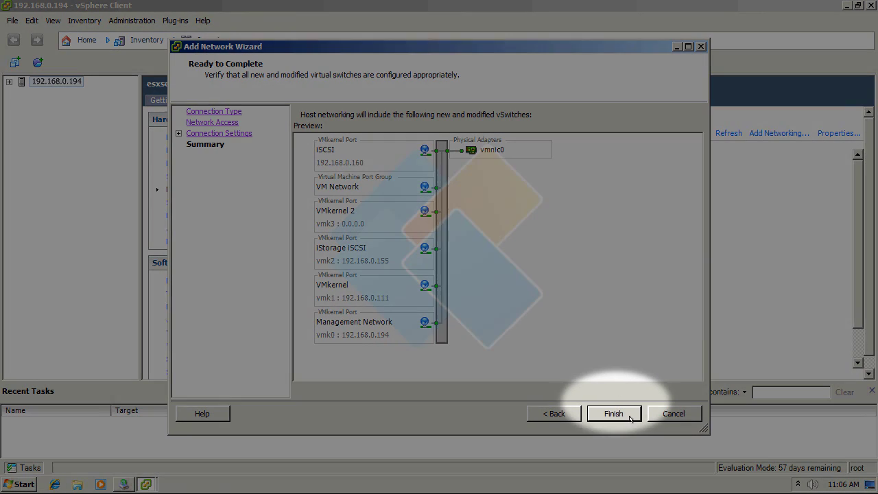
left_click(614, 414)
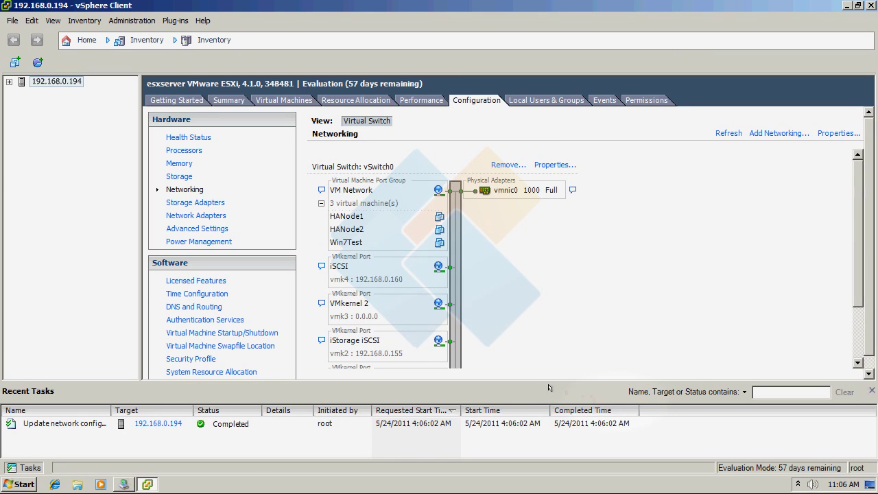
Enlarge the networking diagram, then show the Storage Adapters page listing iSCSI Software Adapter vmhba34.
left_click_drag(541, 380, 543, 420)
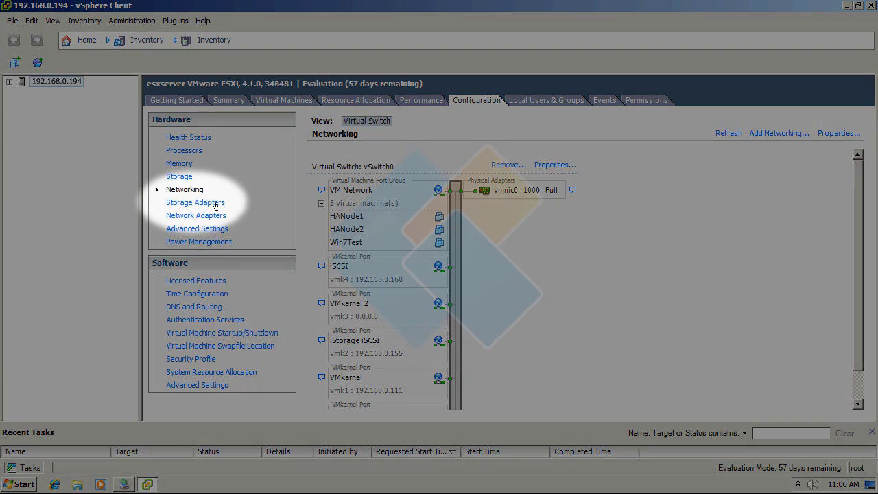
left_click(195, 202)
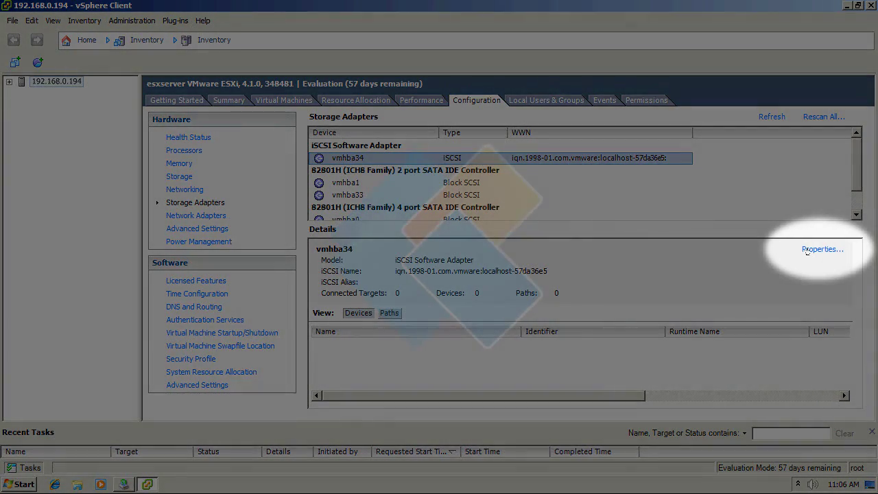
Open vmhba34's iSCSI Initiator Properties and confirm the software initiator is Enabled.
left_click(808, 251)
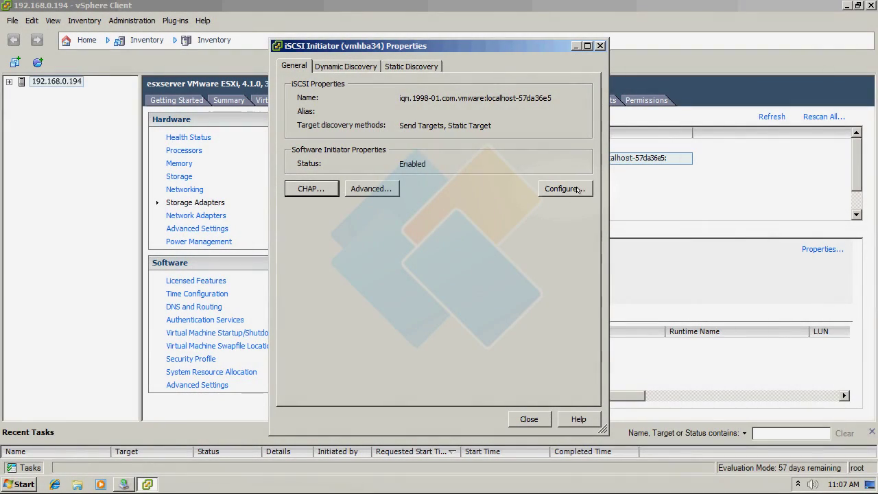
left_click(578, 190)
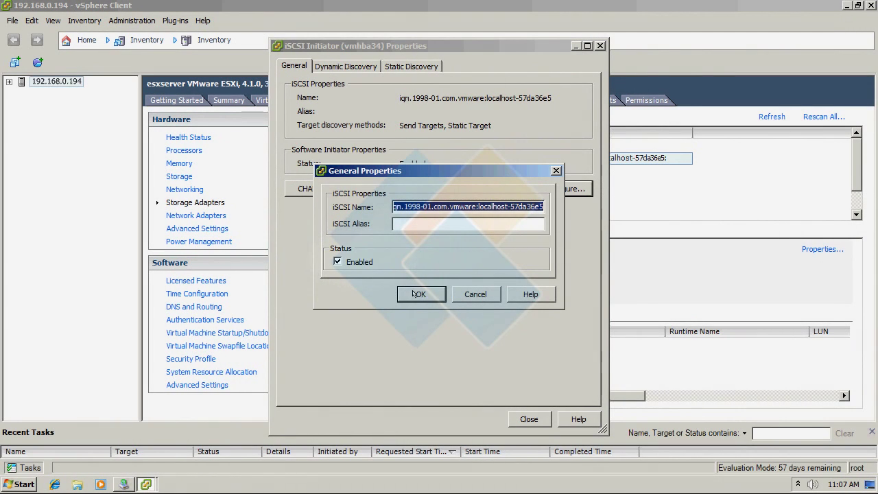
left_click(419, 294)
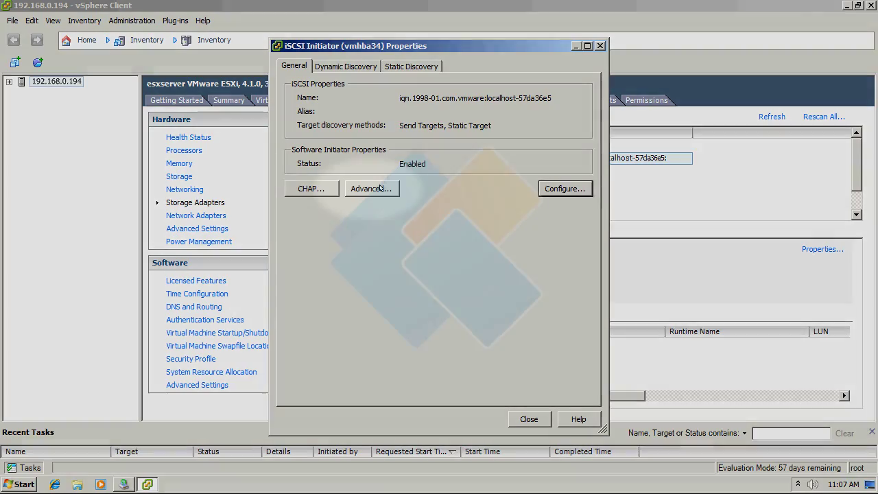
left_click(381, 188)
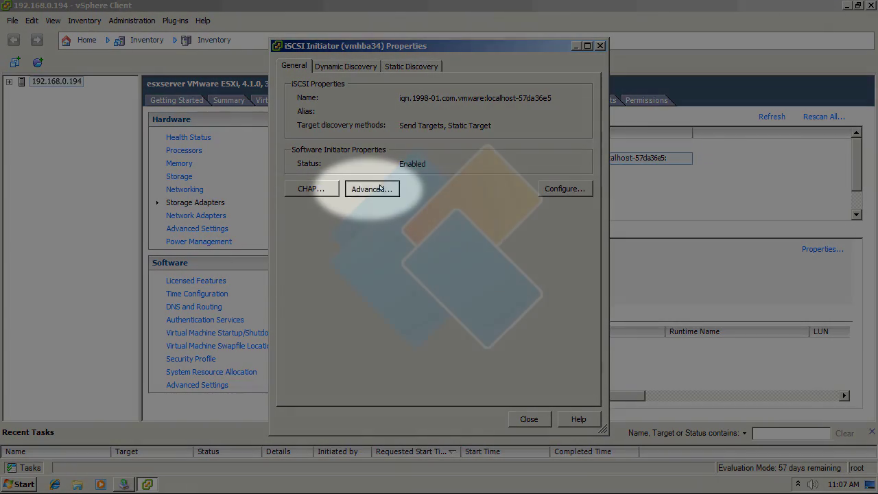
left_click_drag(616, 105, 597, 365)
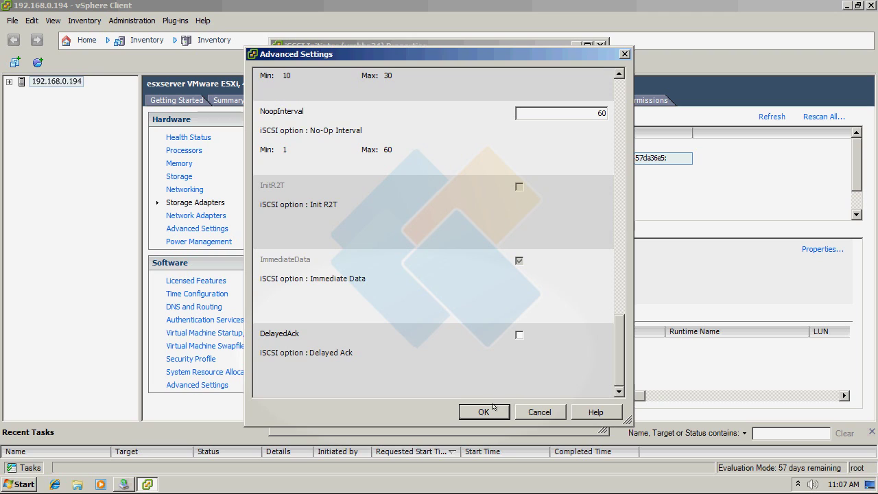
left_click(492, 409)
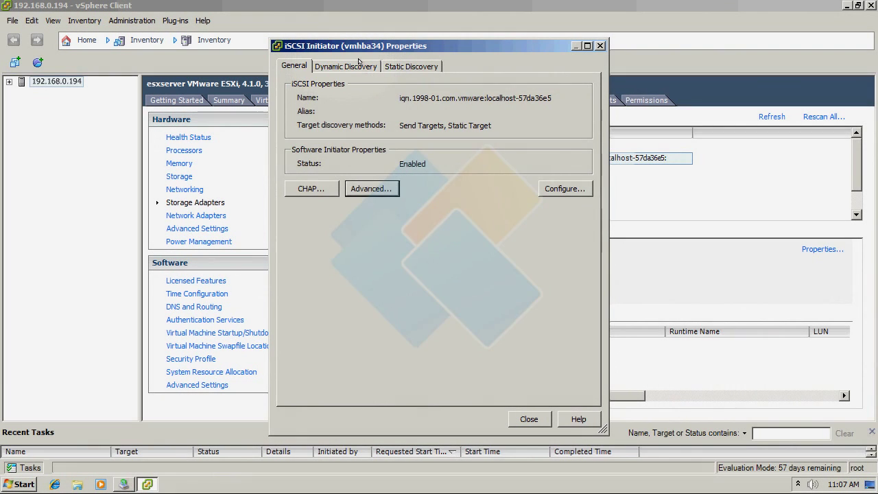
left_click(359, 63)
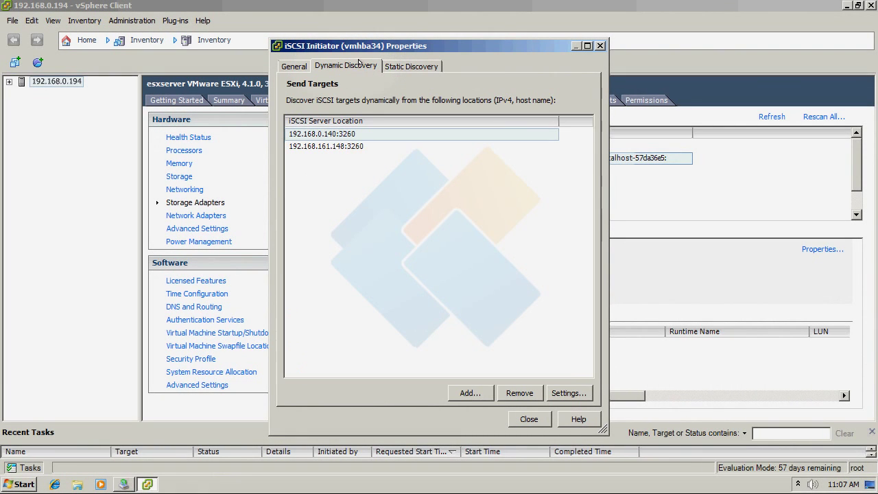
left_click(469, 392)
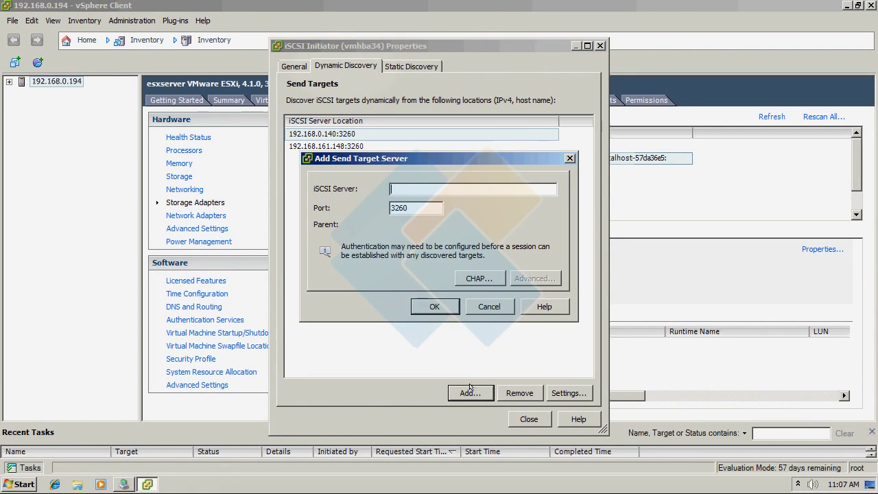
type("192.168.161.148")
left_click(432, 301)
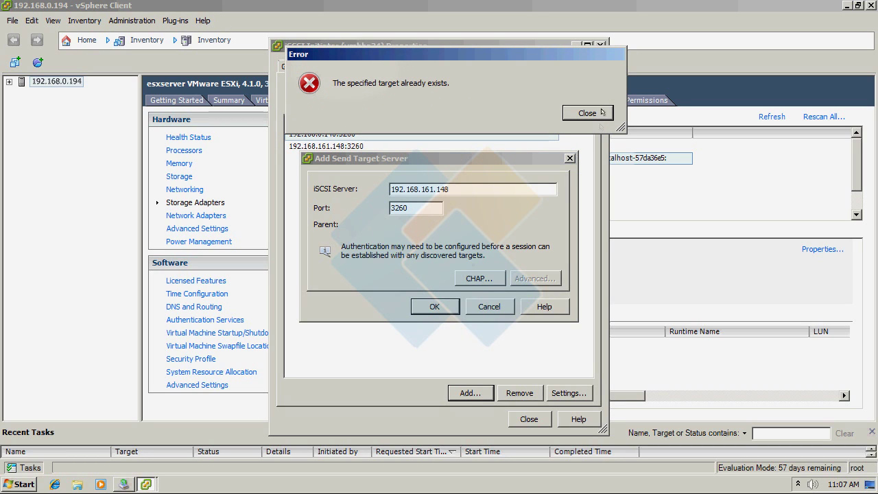
left_click(587, 114)
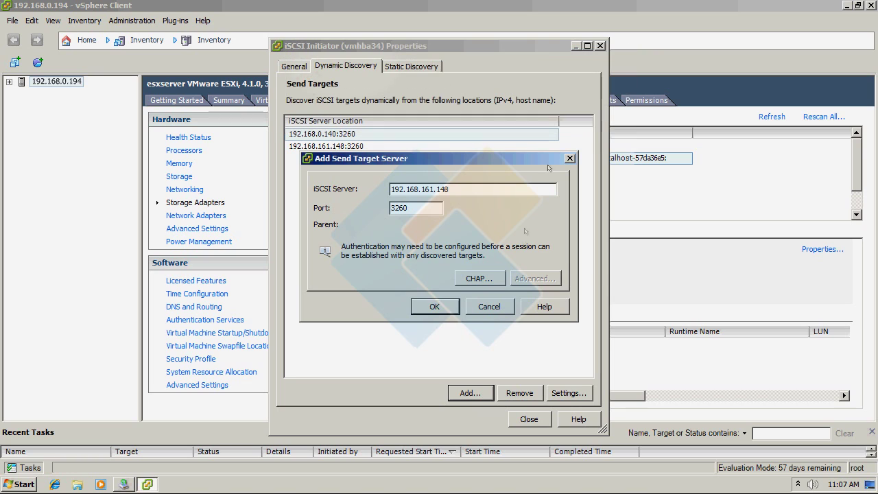
left_click(488, 302)
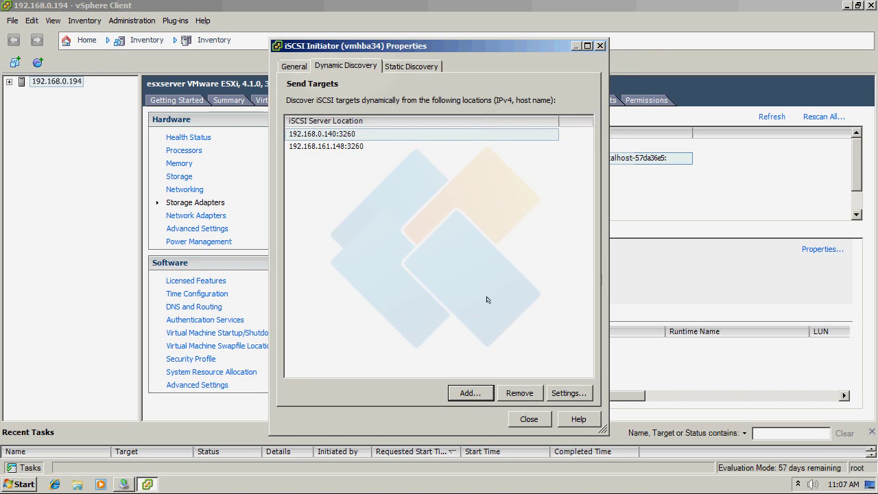
left_click(318, 146)
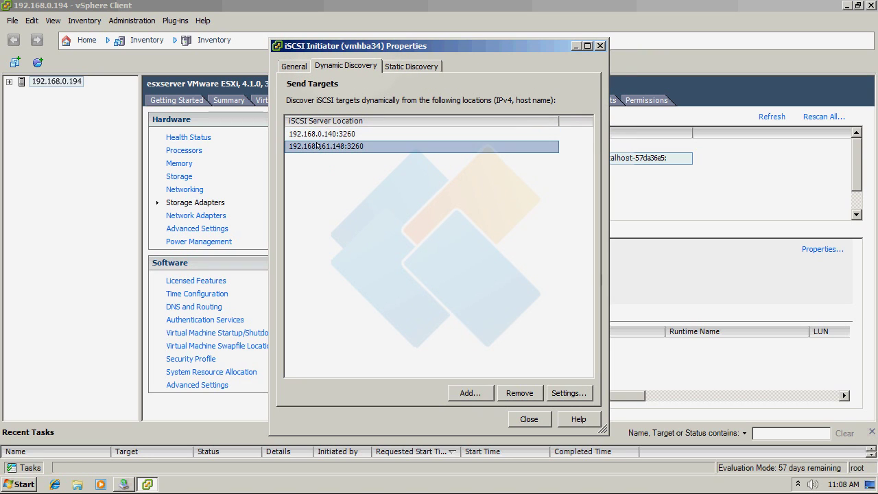
left_click(295, 65)
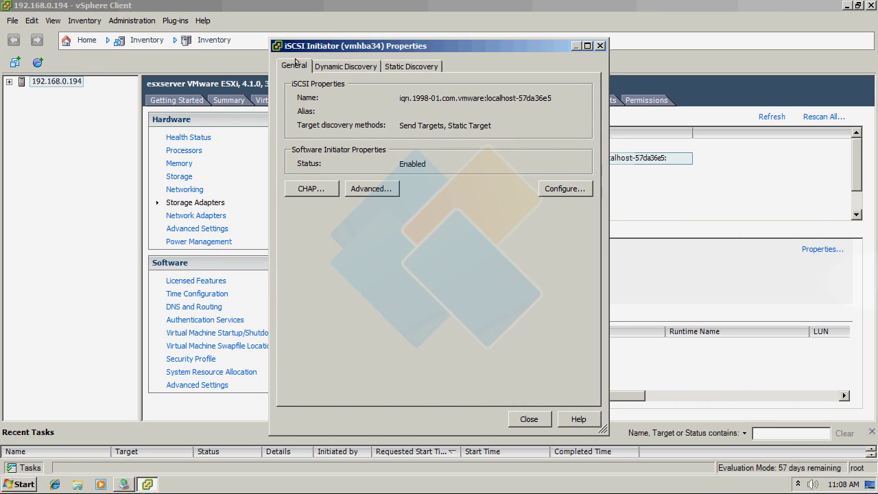
left_click(328, 190)
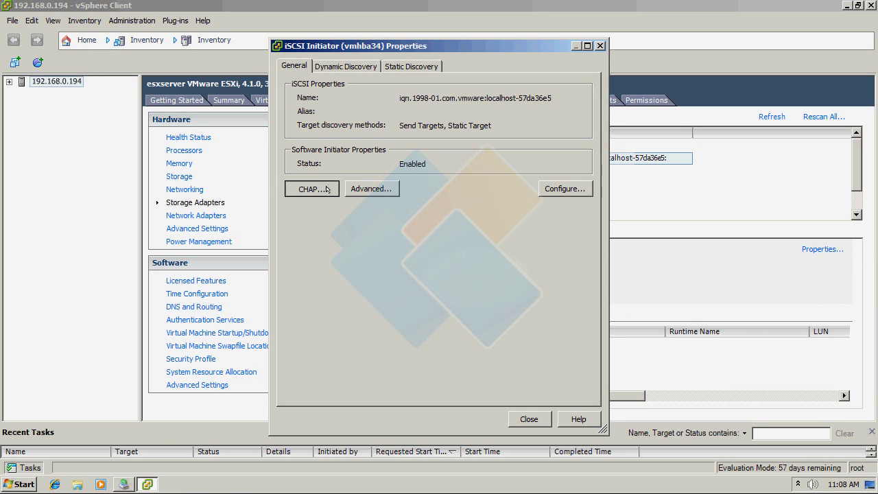
Set target CHAP to 'Do not use CHAP unless required by target' and start entering the CHAP user name.
left_click(516, 166)
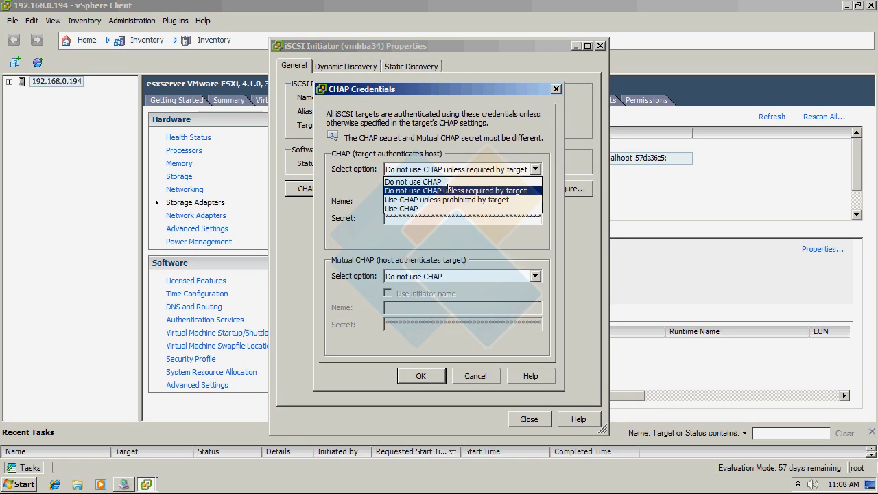
left_click(447, 189)
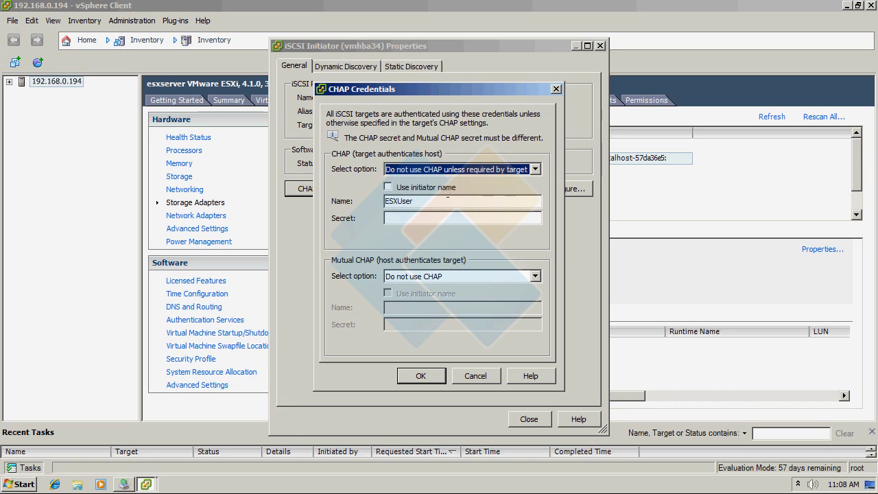
key("Tab")
type("ESXUs")
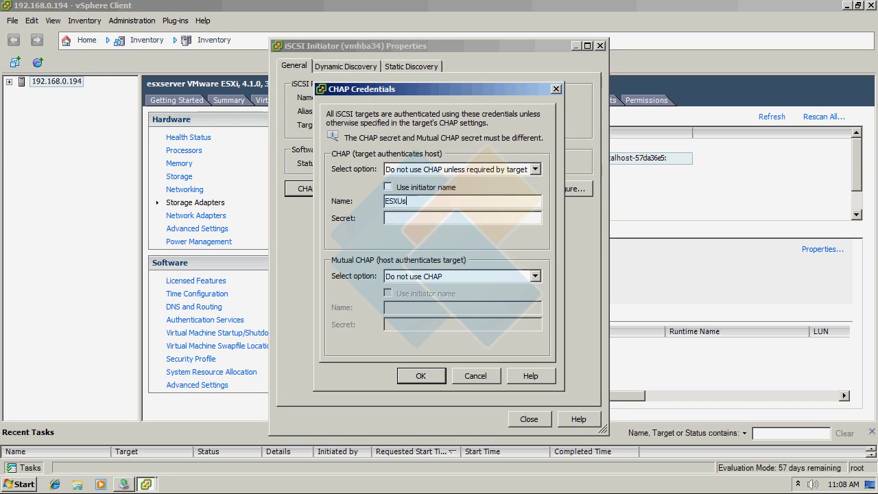
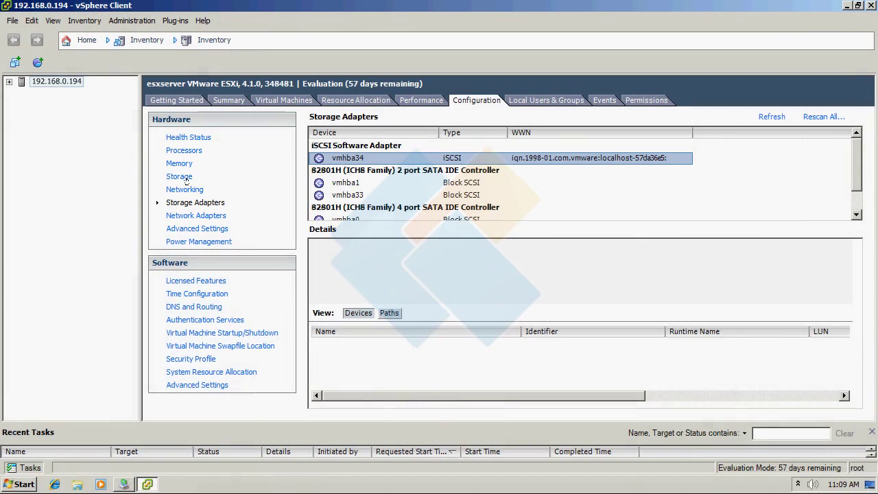
Start adding a Disk/LUN datastore from the host's Storage view and select the 5.00 GB KernSafe WinXP iSCSI LUN.
left_click(179, 177)
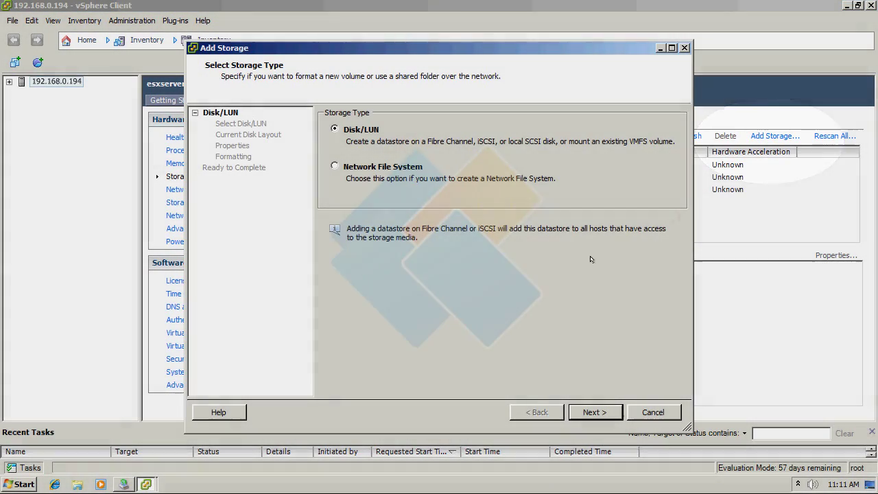
left_click(594, 412)
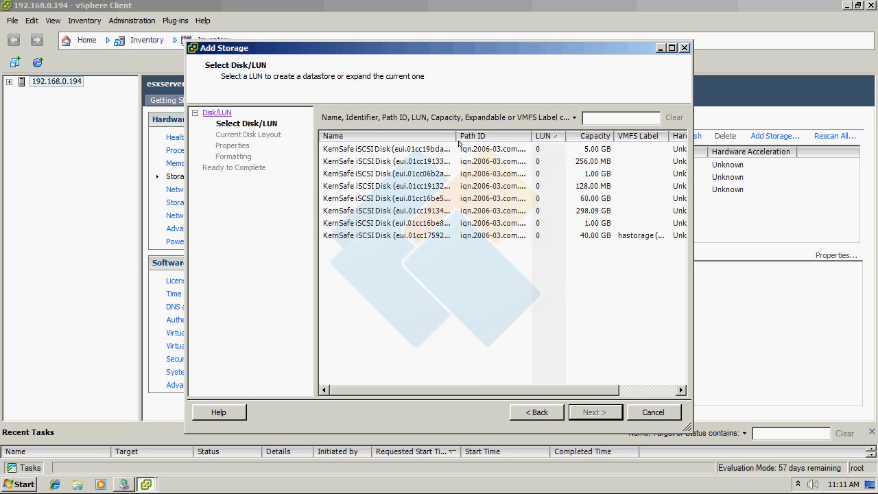
left_click_drag(531, 135, 686, 140)
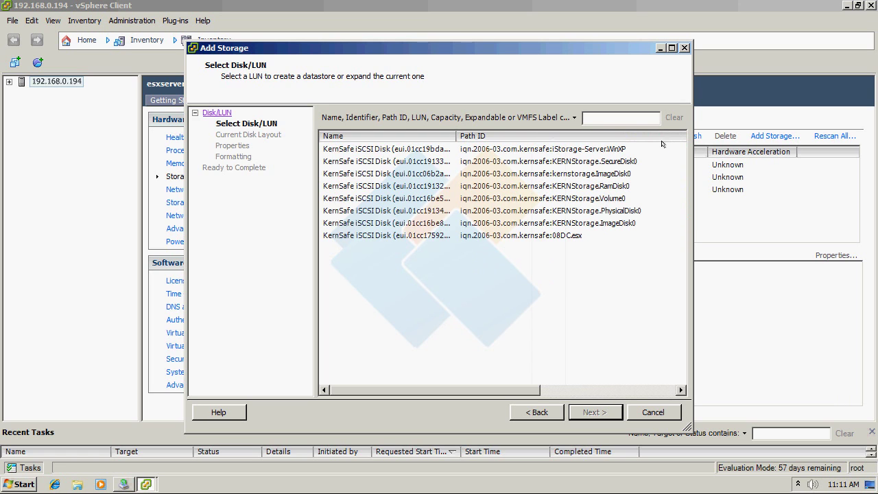
left_click(612, 147)
left_click_drag(458, 388, 613, 374)
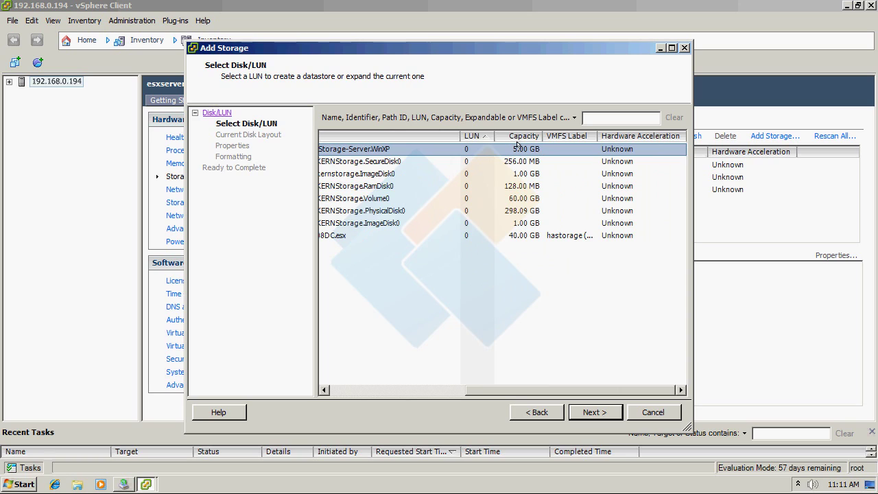
left_click(585, 410)
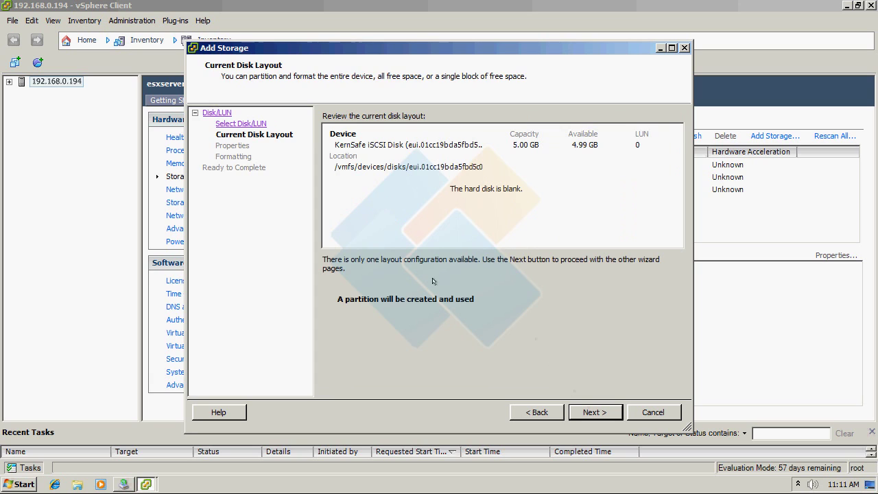
Name the datastore WinXP and create it with 1 MB block size and maximum 4.99 GB capacity.
left_click(576, 412)
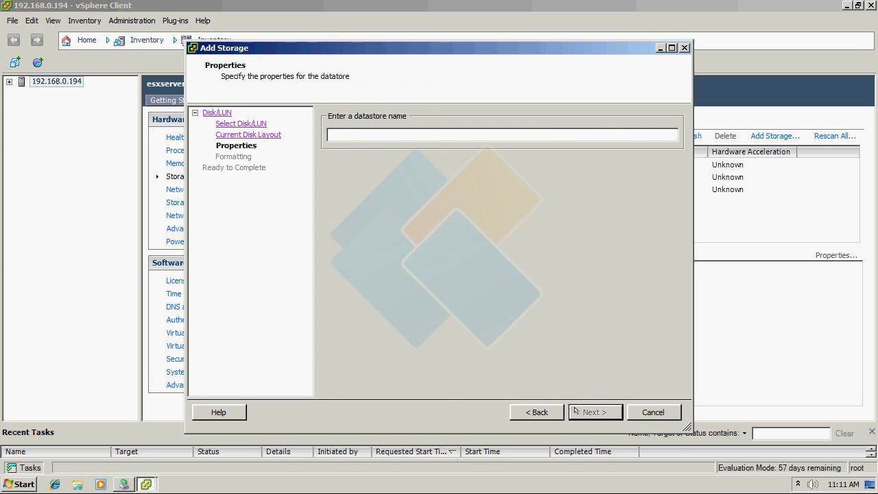
type("WinXP")
left_click(608, 410)
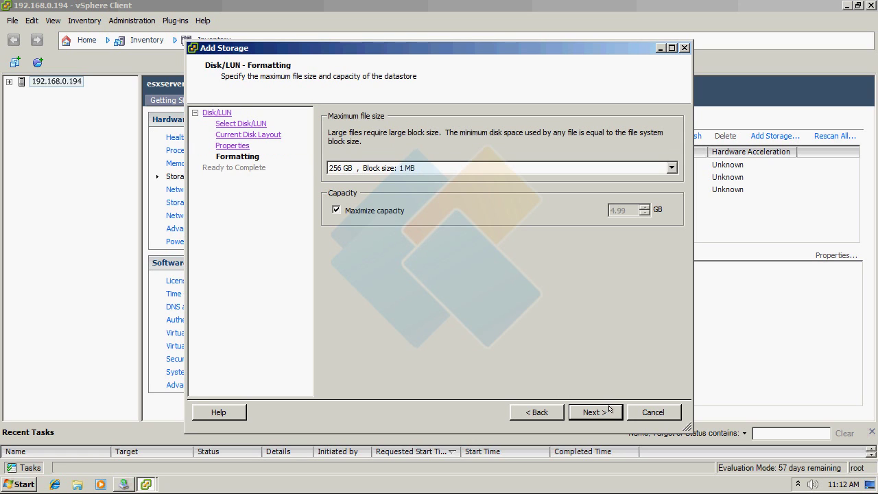
left_click(609, 410)
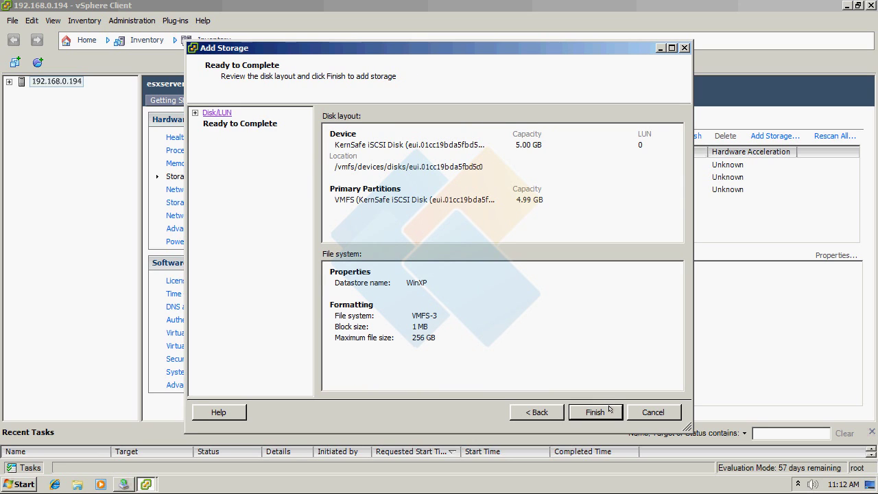
left_click(609, 410)
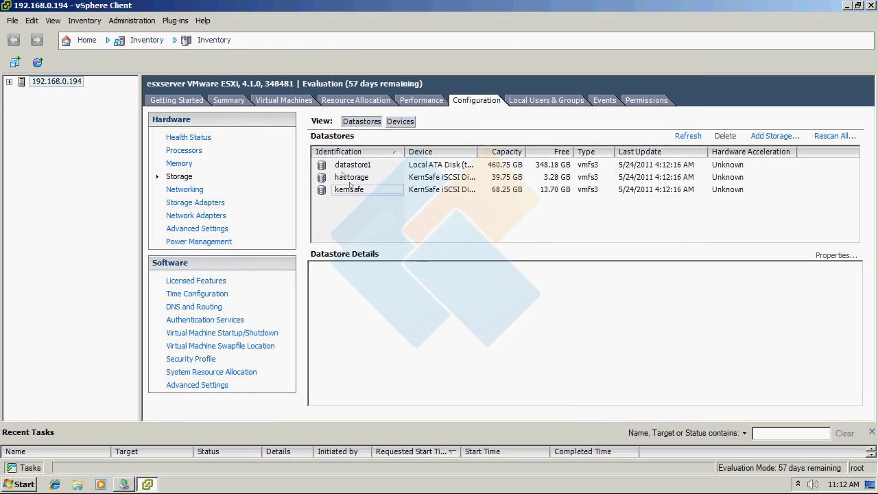
Launch New Virtual Machine from the right-click menu of the host's Virtual Machines list.
left_click(283, 100)
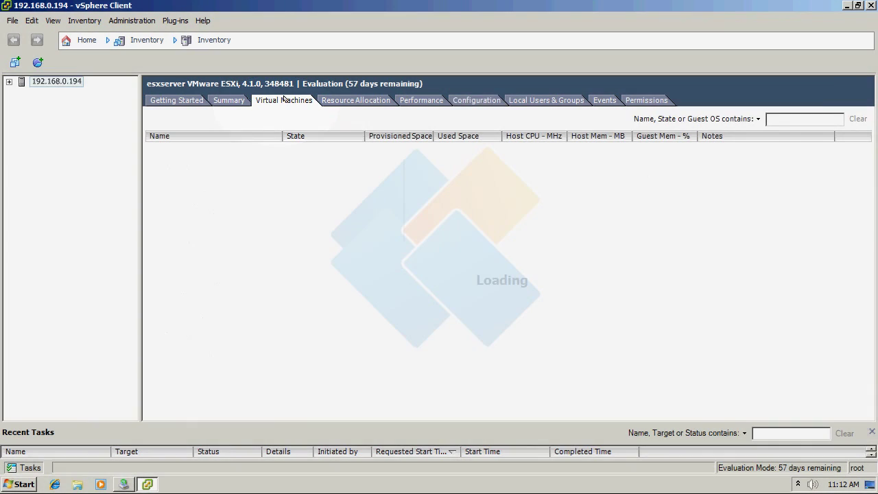
right_click(300, 248)
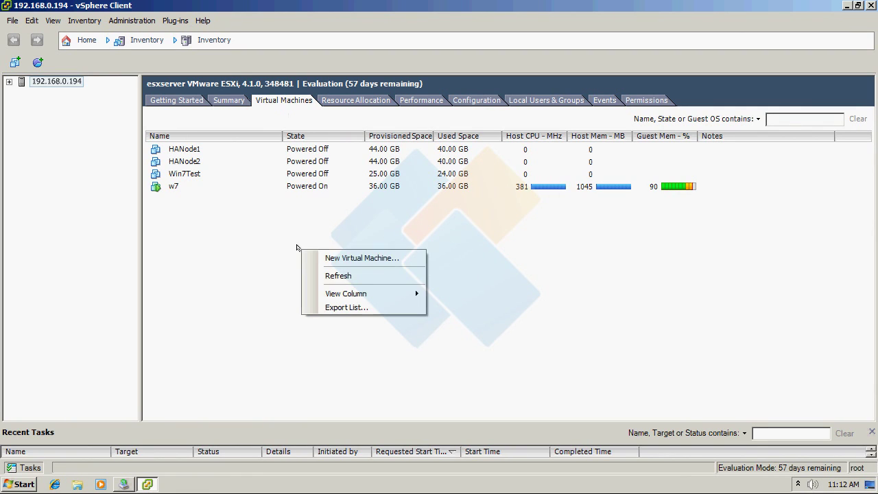
left_click(362, 258)
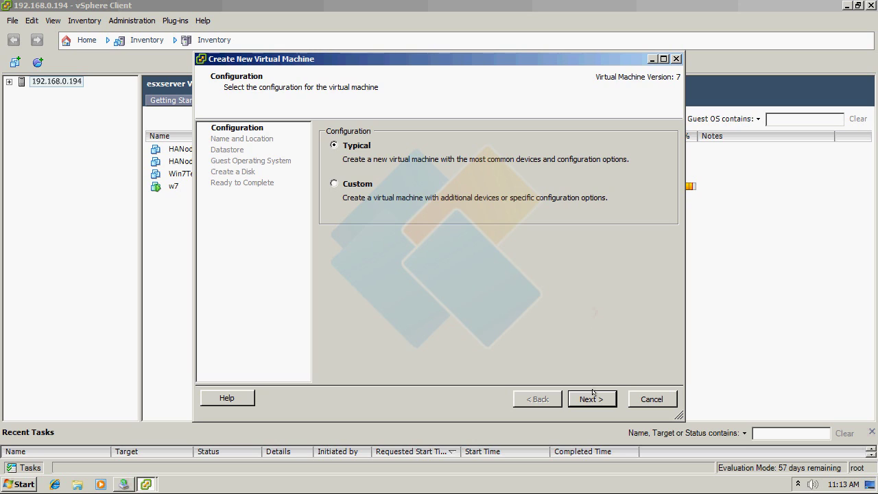
Name the virtual machine WinXP and store it on the [WinXP] datastore.
left_click(593, 392)
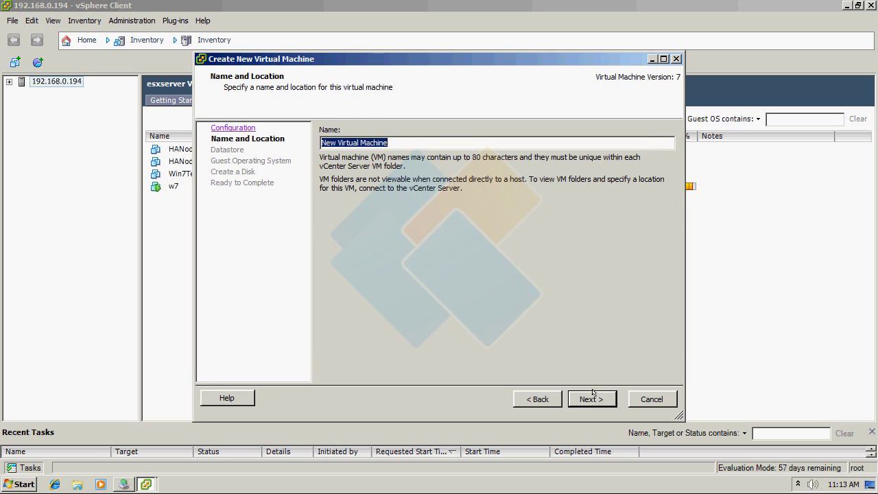
type("WinXP")
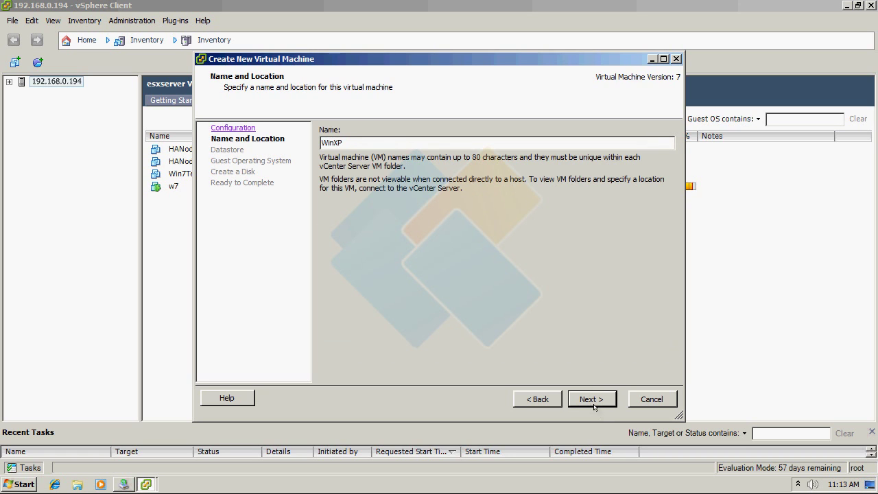
left_click(594, 403)
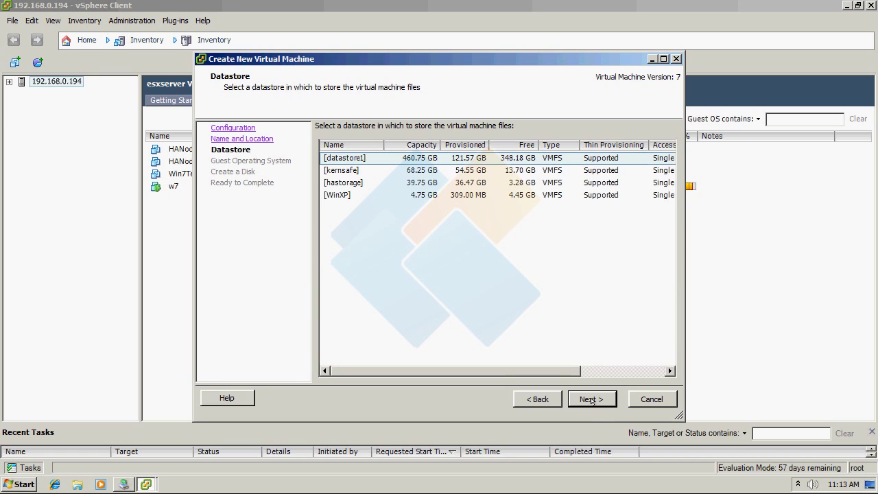
left_click(449, 197)
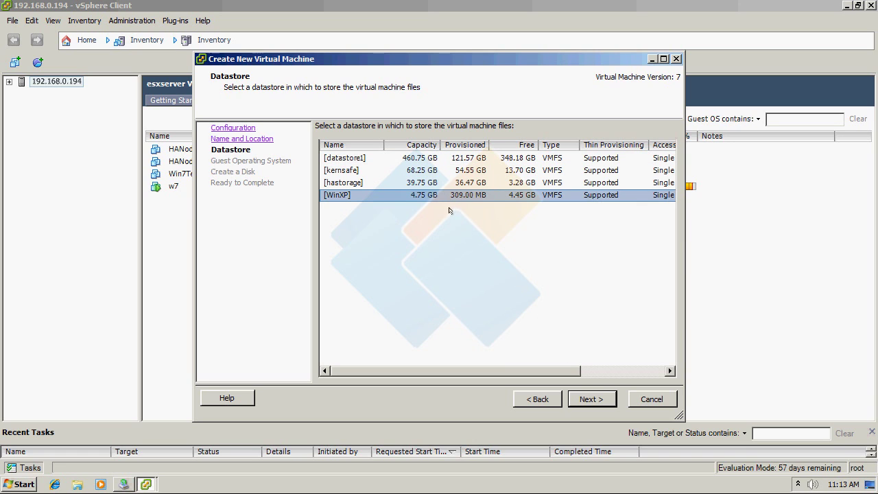
left_click(588, 396)
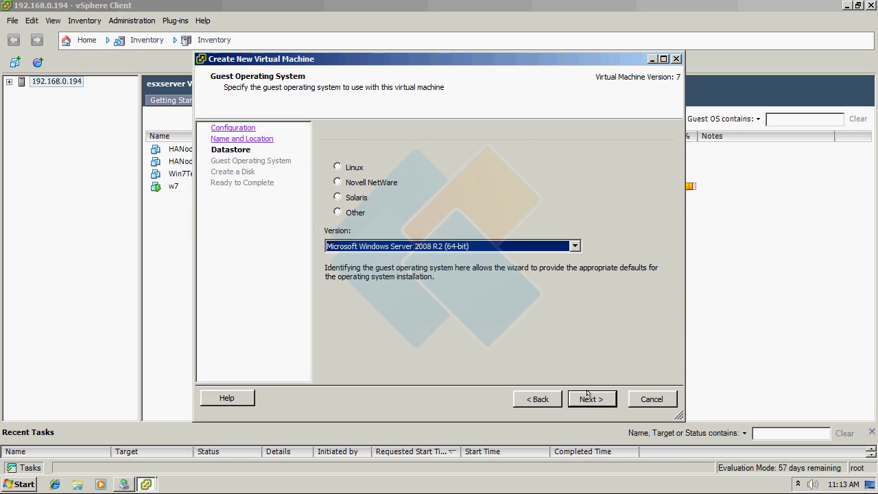
Set the guest operating system to Windows XP Professional (64-bit).
left_click(519, 246)
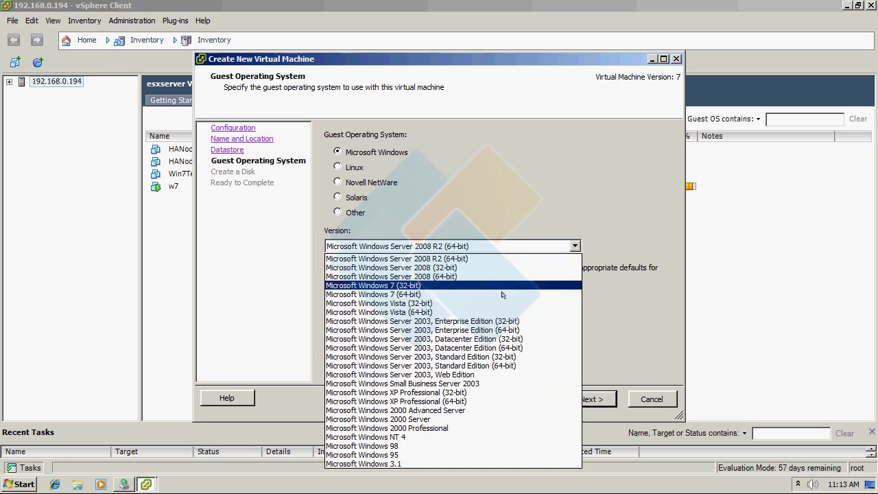
left_click(480, 401)
left_click(584, 399)
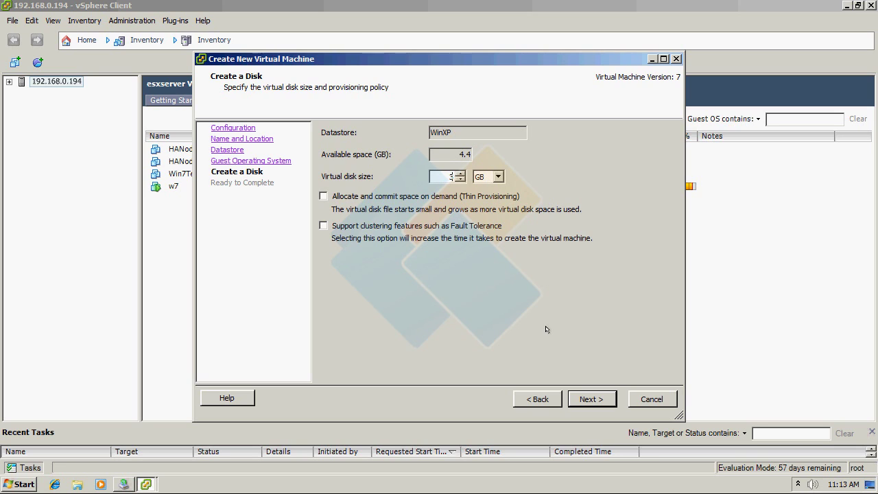
Set a 3.5 GB virtual disk, finish the wizard, and minimize vSphere Client.
type(".5")
left_click(584, 398)
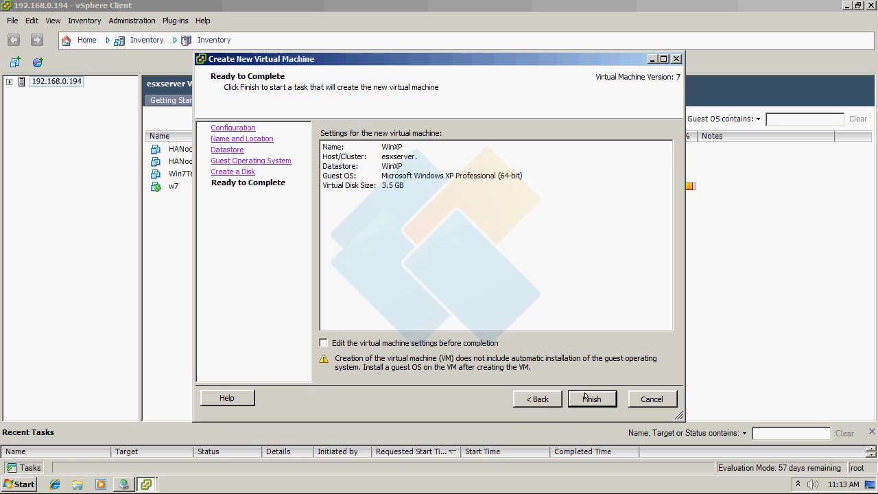
left_click(645, 400)
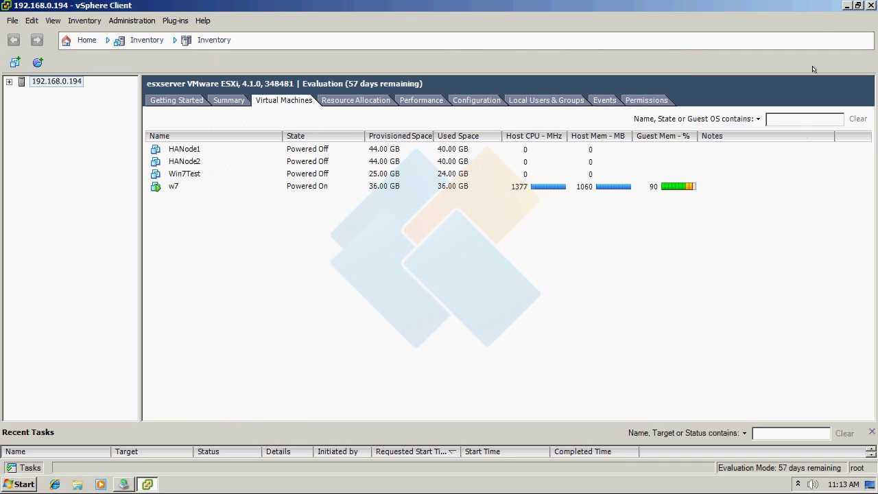
left_click(848, 5)
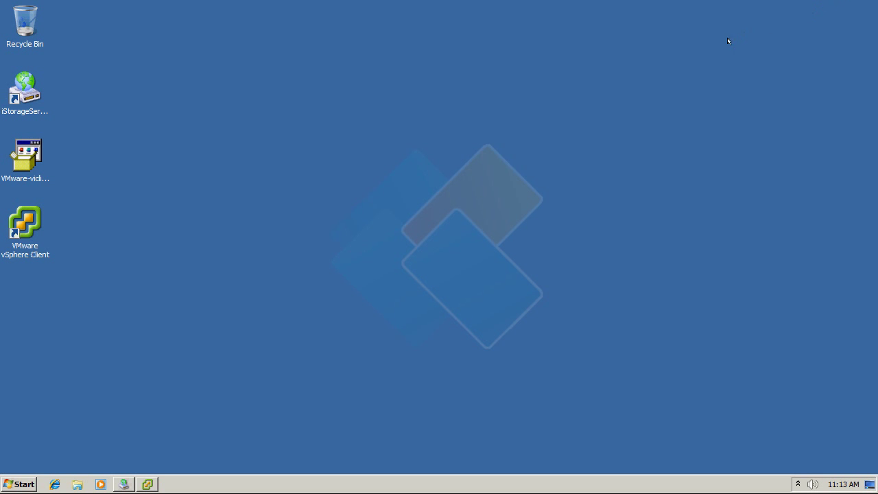